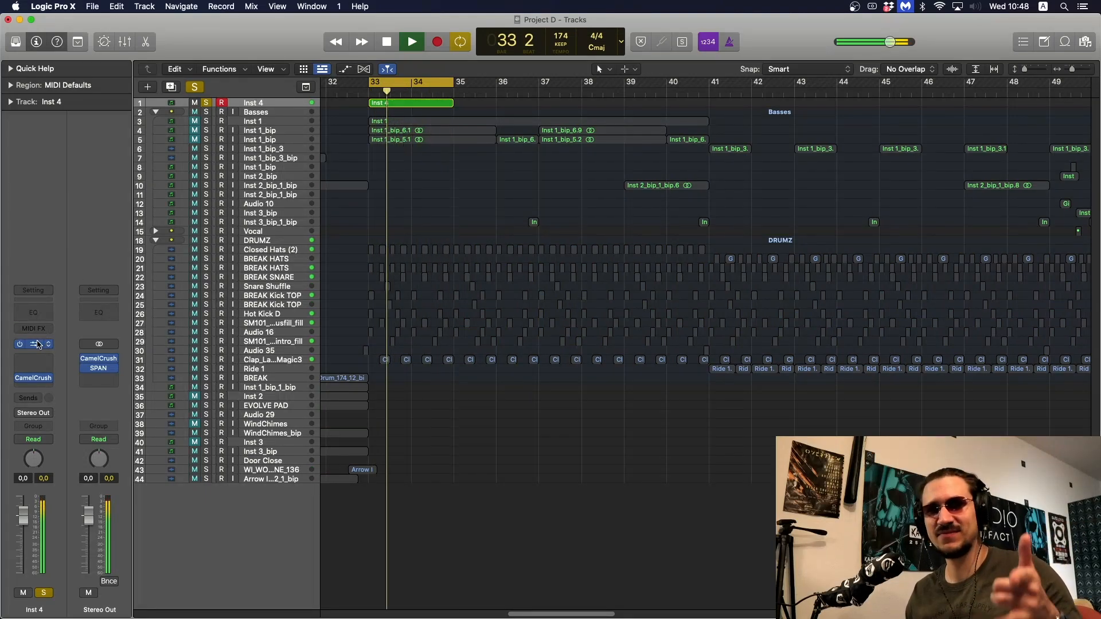
# Open the Phase Plant instrument on the Inst 4 track and bypass effect lanes 1, 2 and 3
pyautogui.click(35, 344)
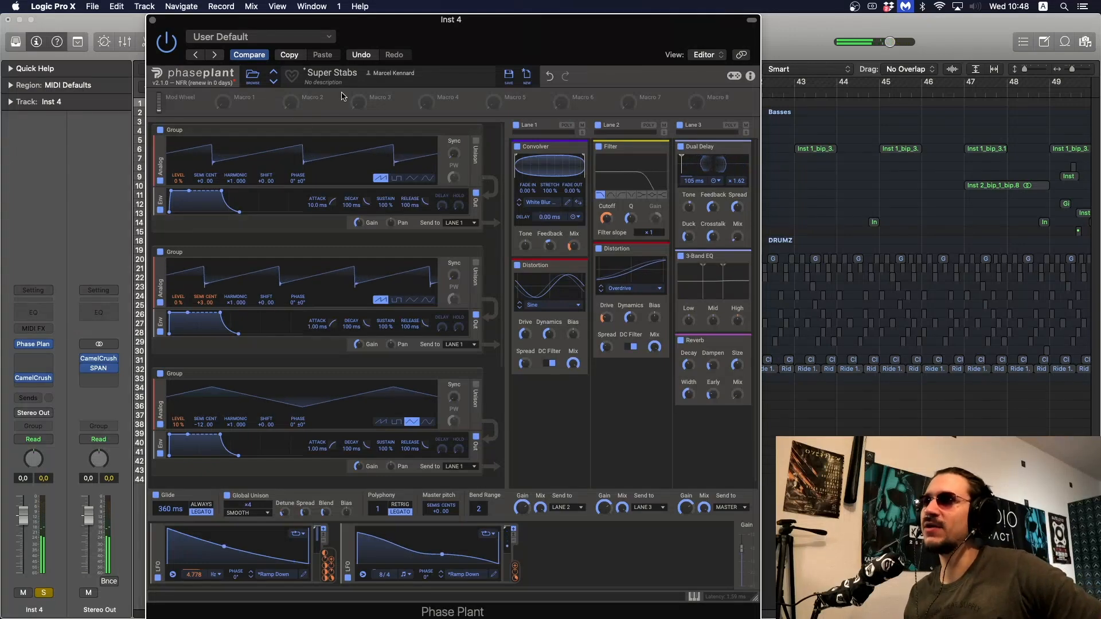
pyautogui.moveTo(338, 18); pyautogui.dragTo(325, 19)
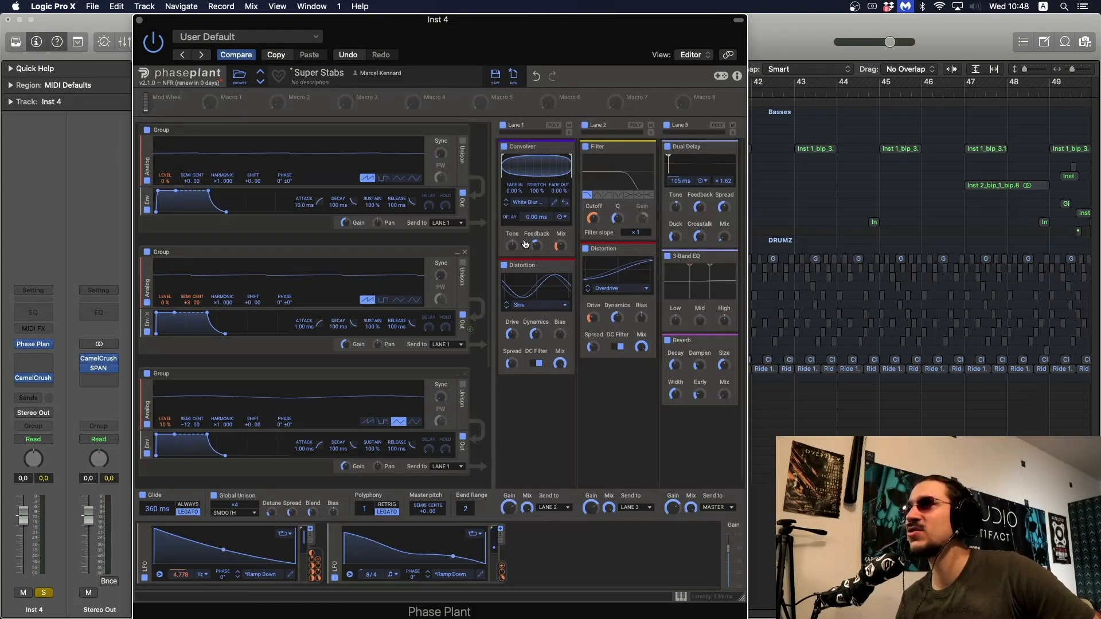
pyautogui.click(503, 126)
pyautogui.click(584, 125)
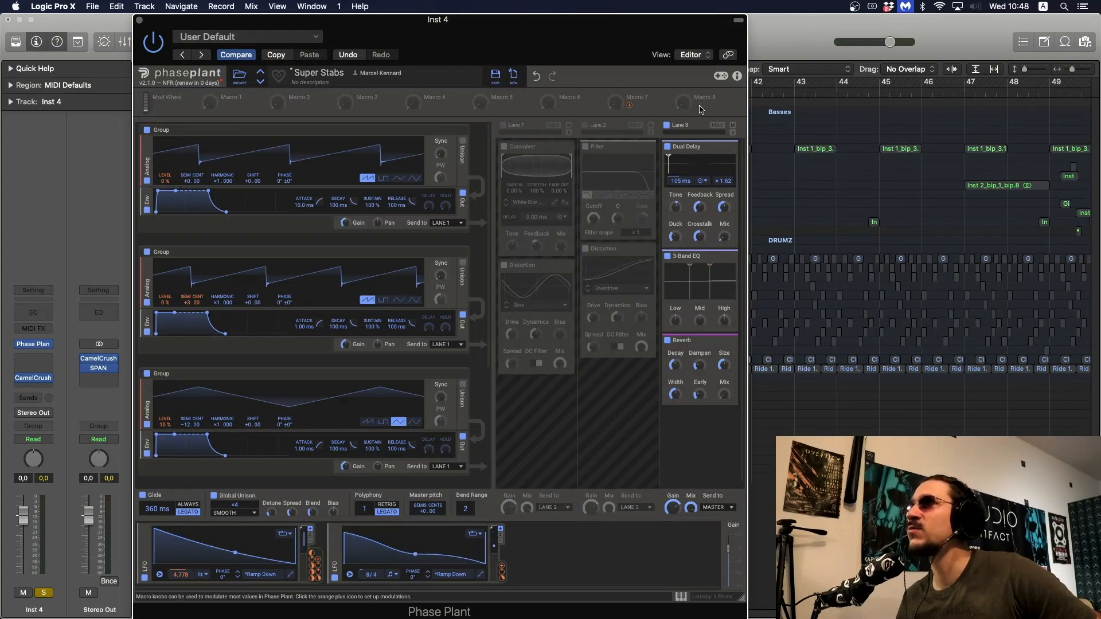
pyautogui.click(666, 125)
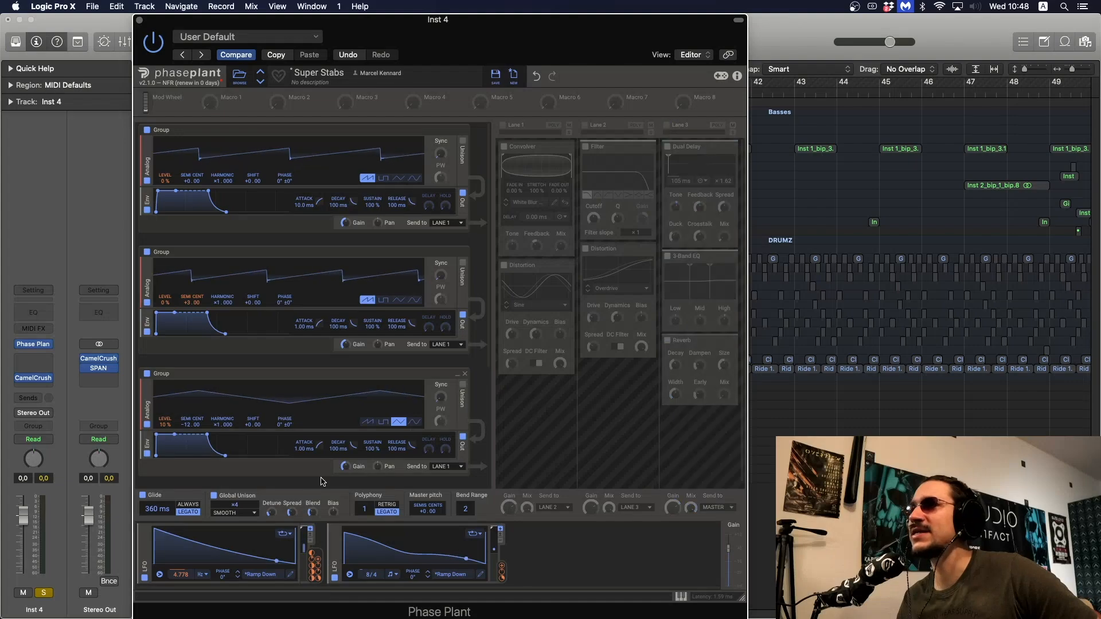
# Disable both LFO modulators and the Global Unison in the Super Stabs patch
pyautogui.click(334, 578)
pyautogui.click(144, 577)
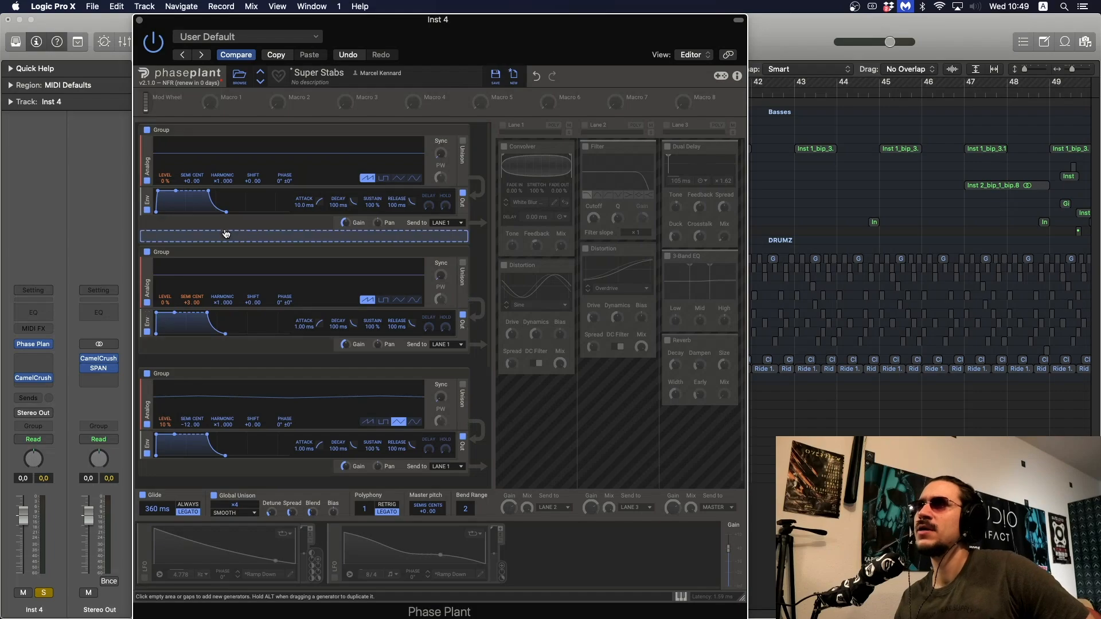
pyautogui.scroll(-4, 310, 298)
pyautogui.scroll(1, 300, 317)
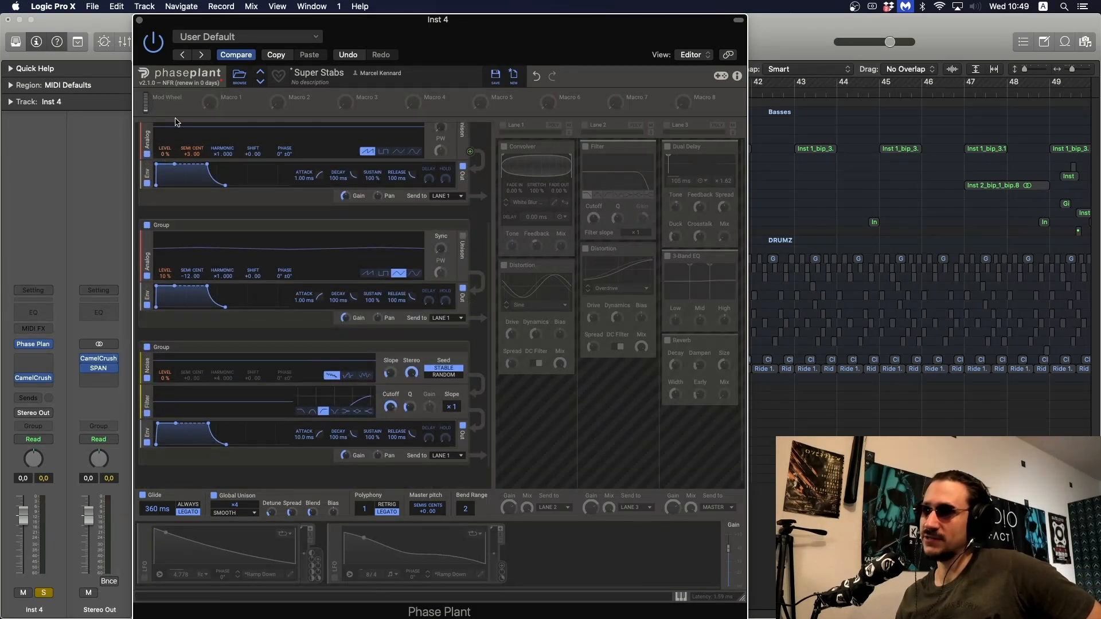
pyautogui.click(213, 496)
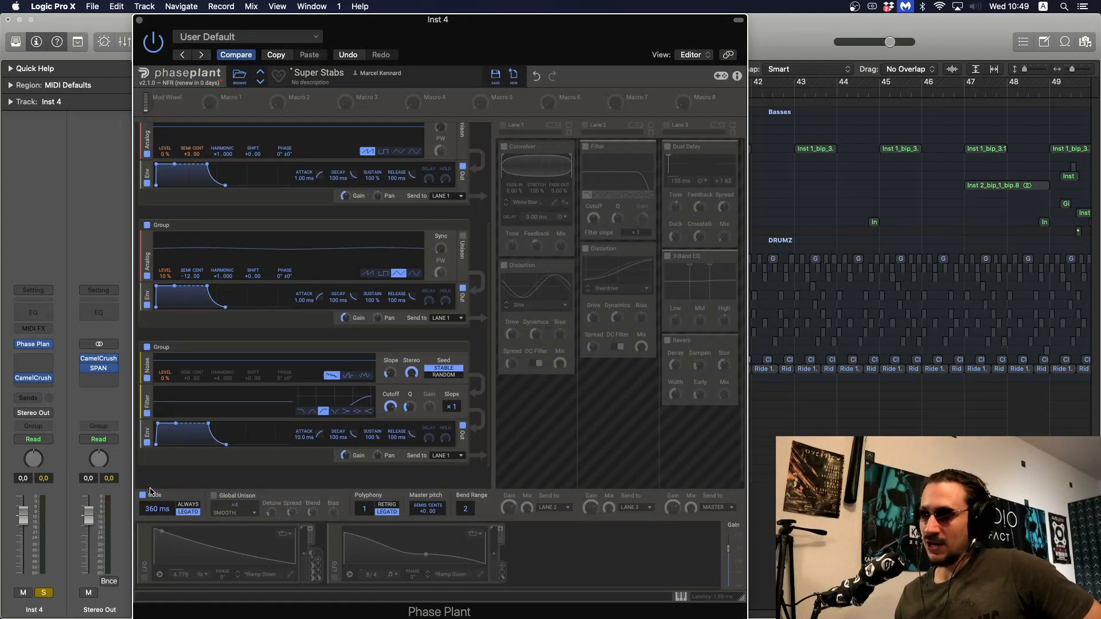
# Close the synth, show the Inst 4 region's notes in the Piano Roll, and play the region
pyautogui.click(140, 20)
pyautogui.doubleClick(405, 107)
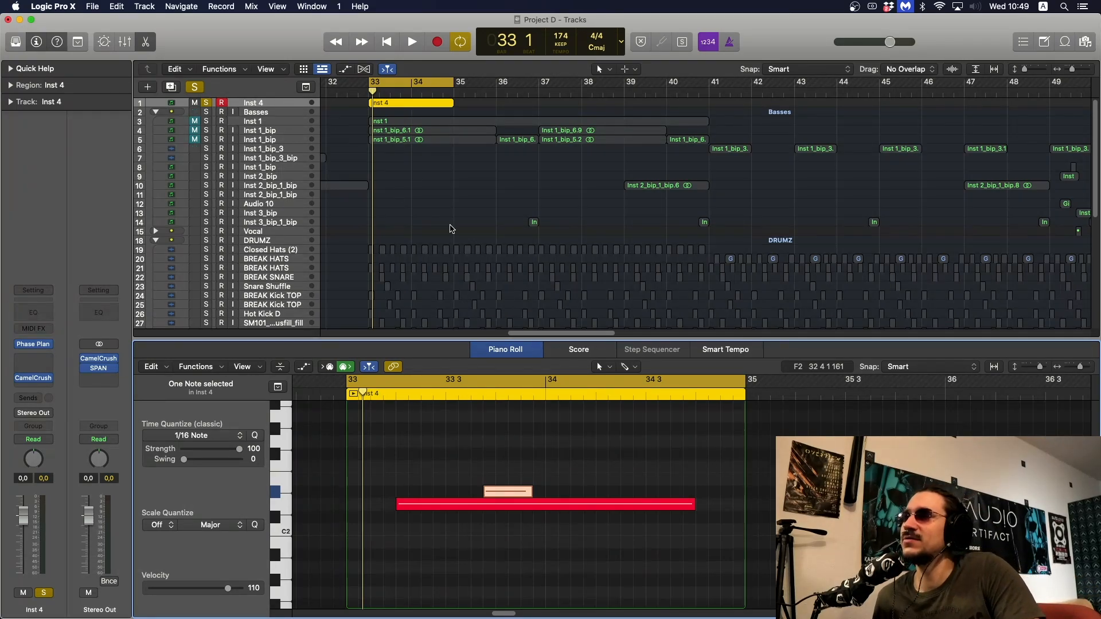
pyautogui.click(449, 226)
pyautogui.click(444, 98)
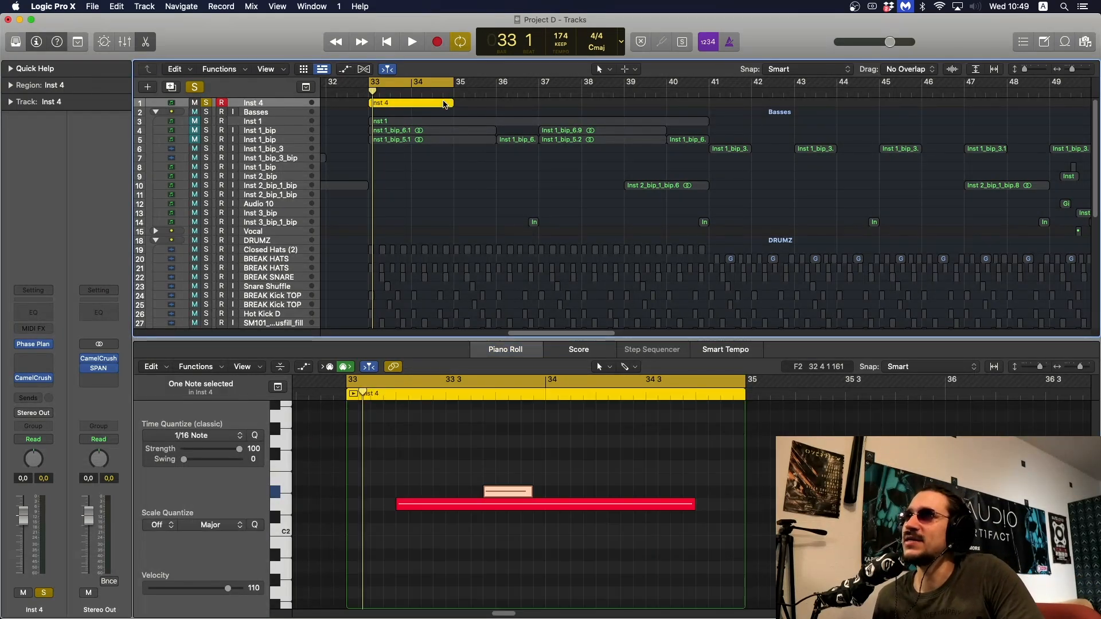
pyautogui.press('space')
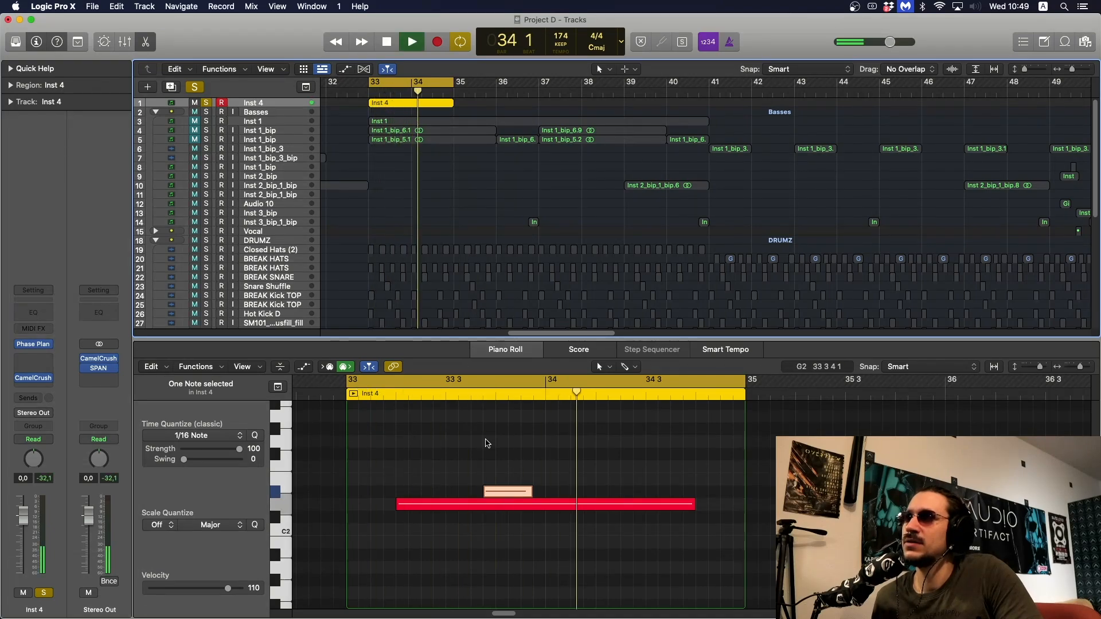
pyautogui.press('space')
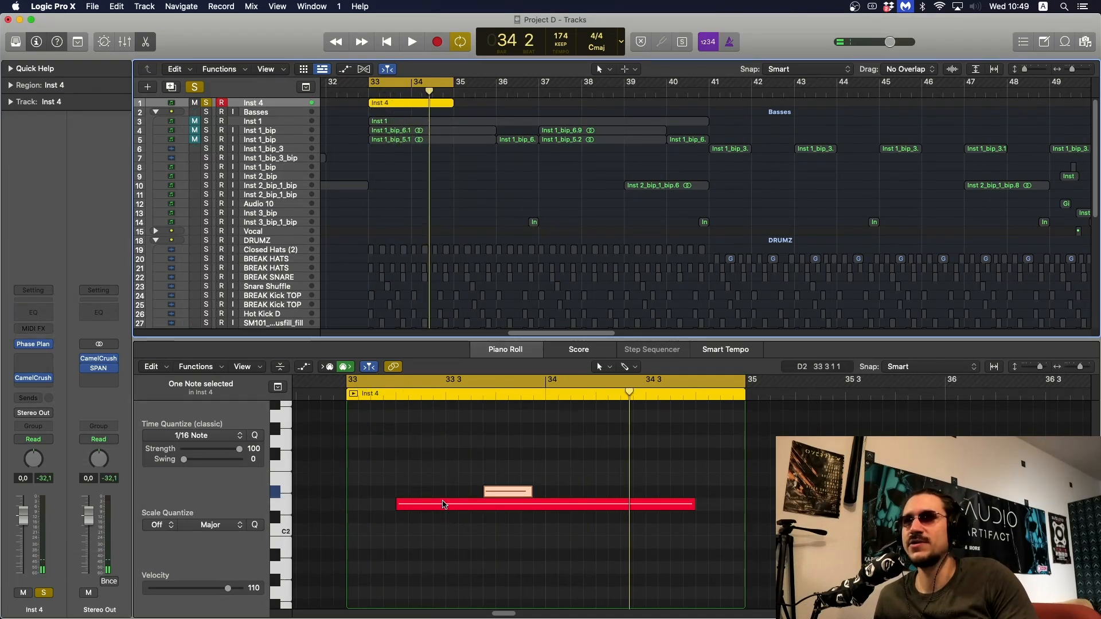
pyautogui.click(481, 485)
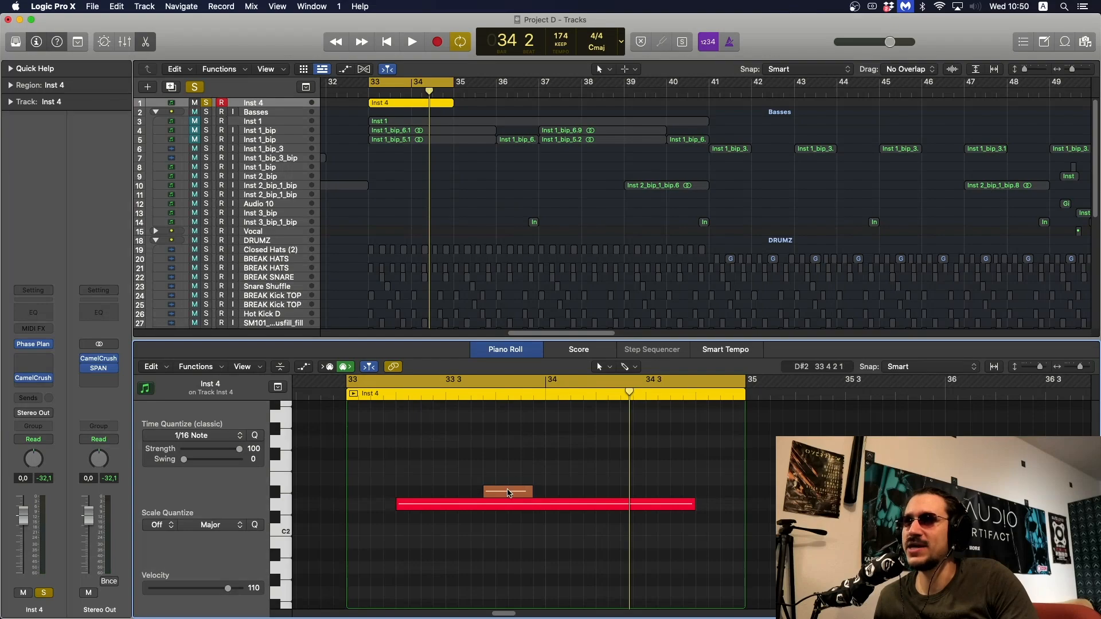
# Audition the unmodulated patch in Phase Plant and re-enable both LFO modulators
pyautogui.click(40, 345)
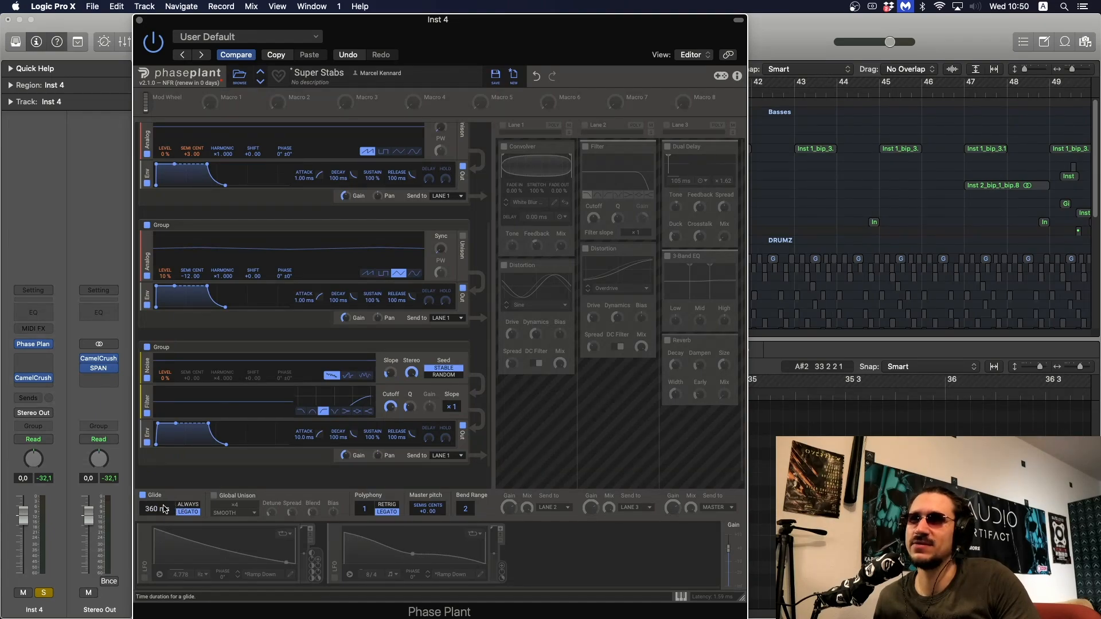
pyautogui.press('space')
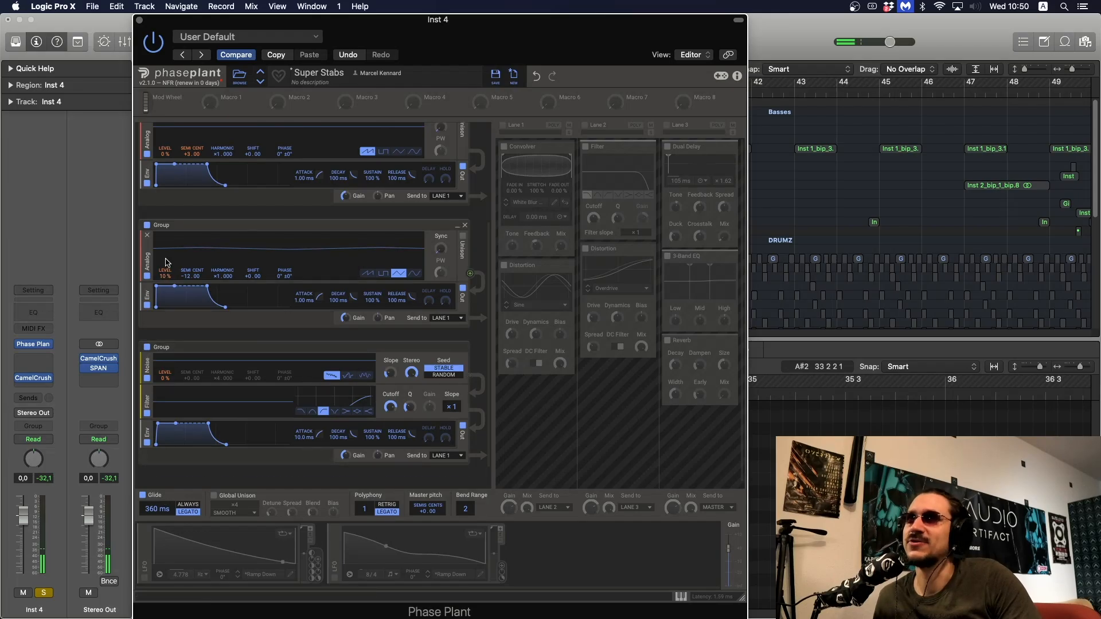
pyautogui.scroll(3, 196, 172)
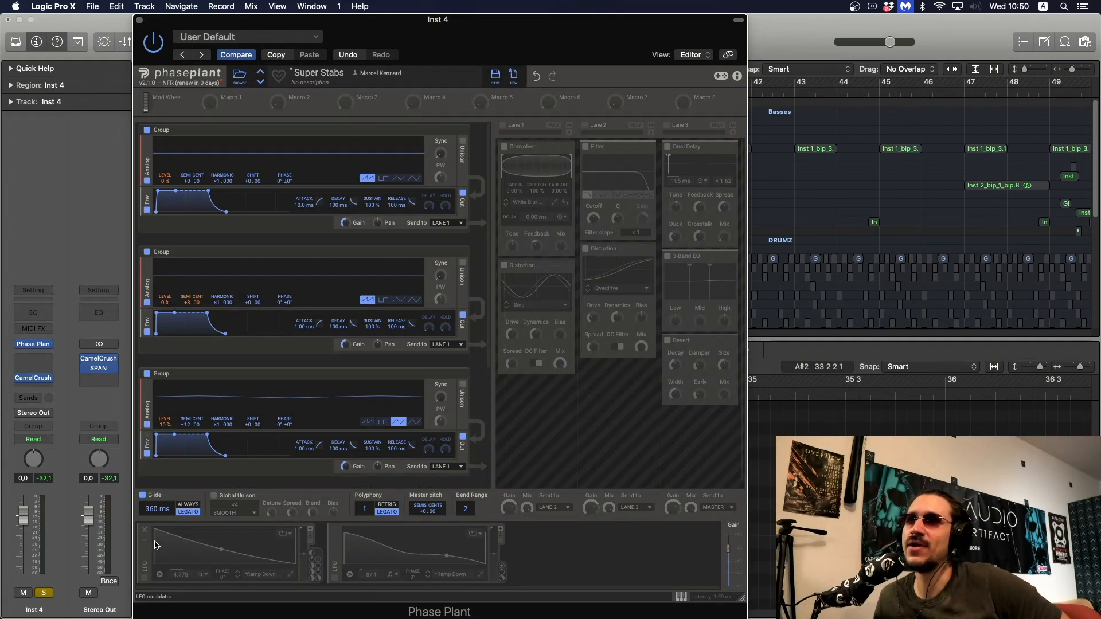
pyautogui.click(147, 577)
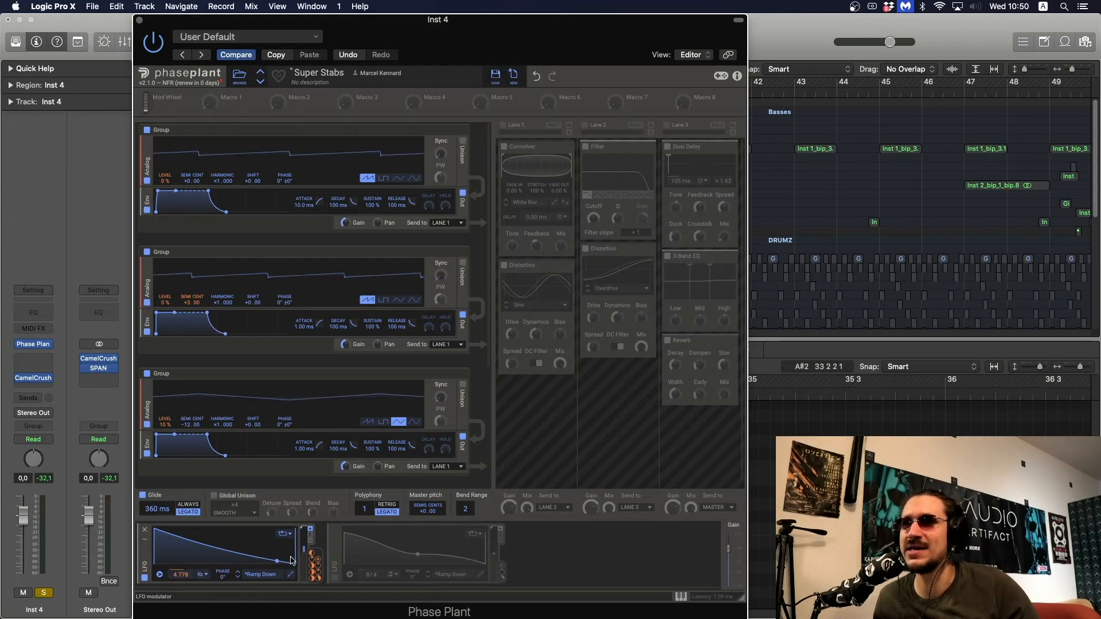
pyautogui.click(335, 578)
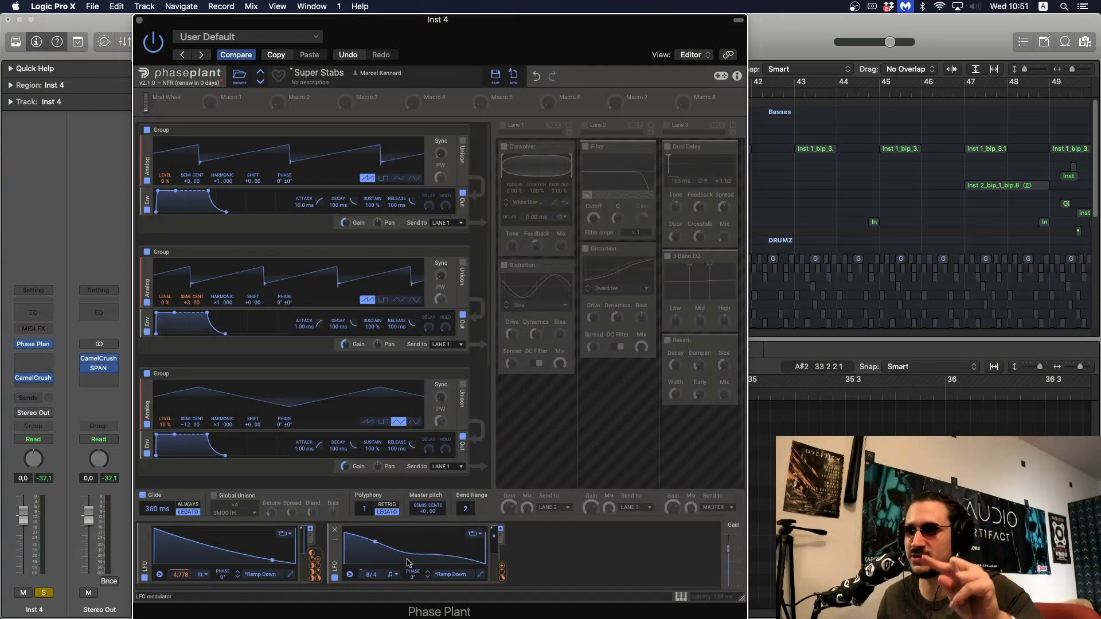
# Try raising the middle node of the second LFO's curve in the LFO editor, and undo the change
pyautogui.click(481, 574)
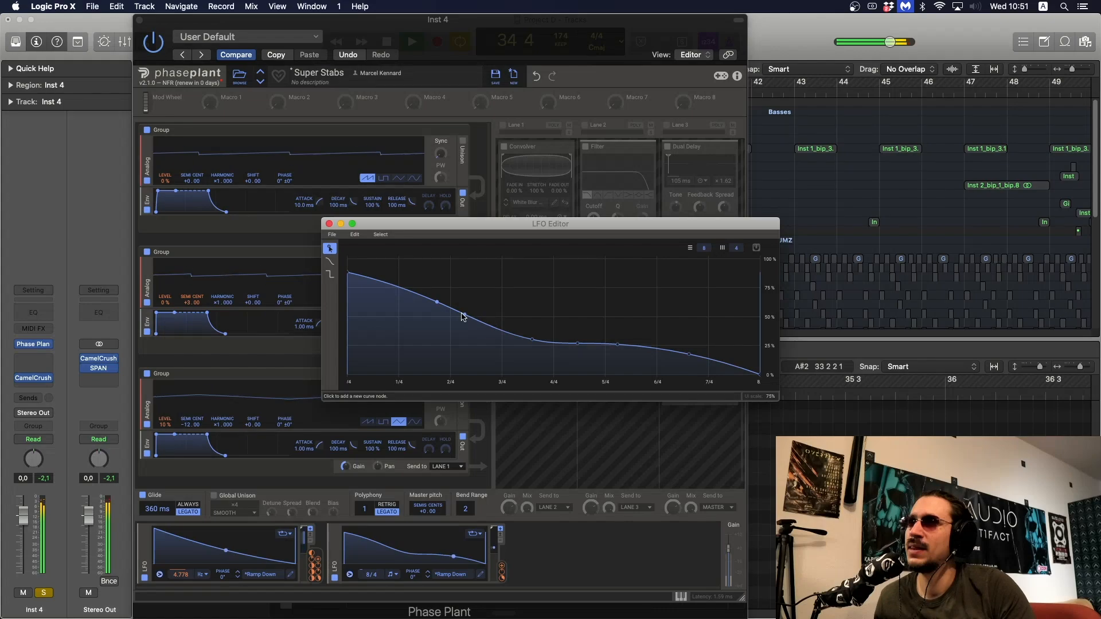
pyautogui.moveTo(530, 337); pyautogui.dragTo(528, 299)
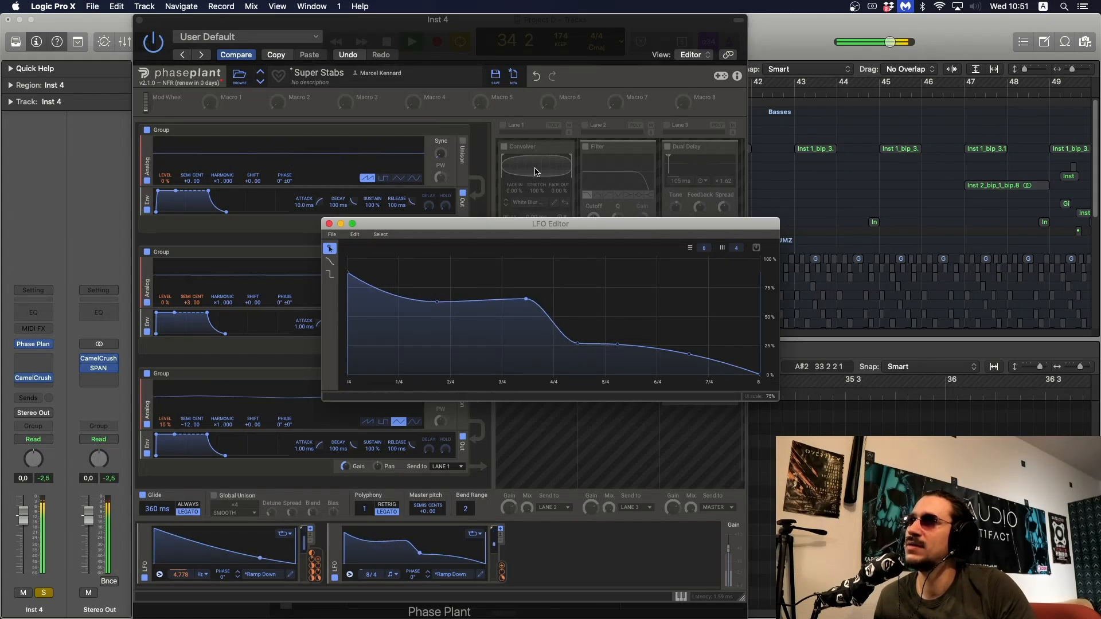
pyautogui.press('super+z')
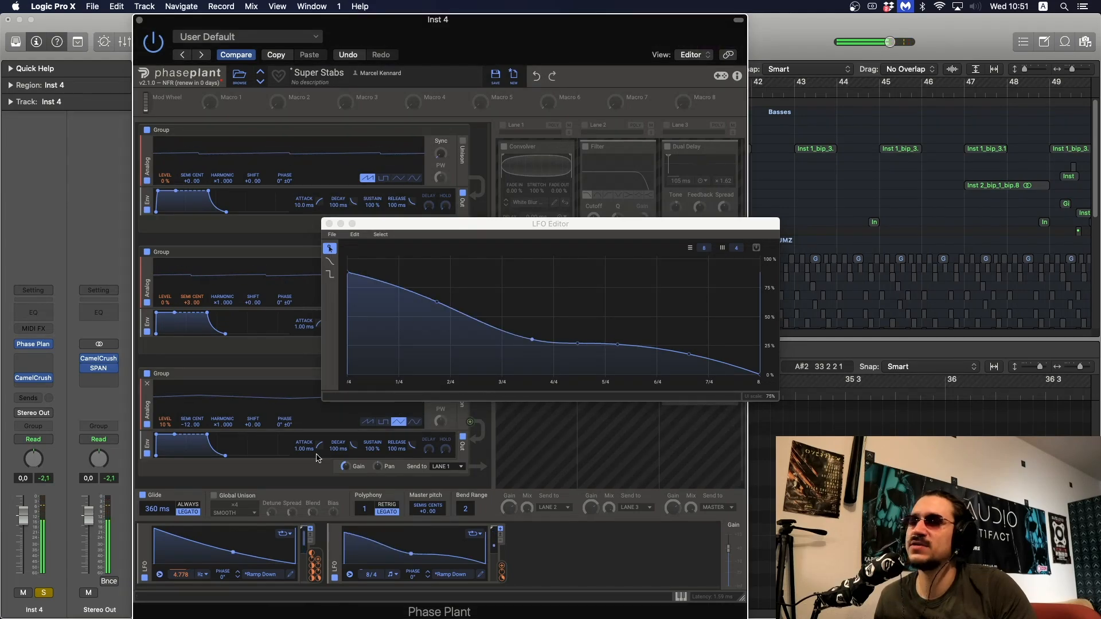
# Take Inst 4 off solo to audition it within the full mix, solo it again, and dismiss the LFO editor
pyautogui.click(49, 594)
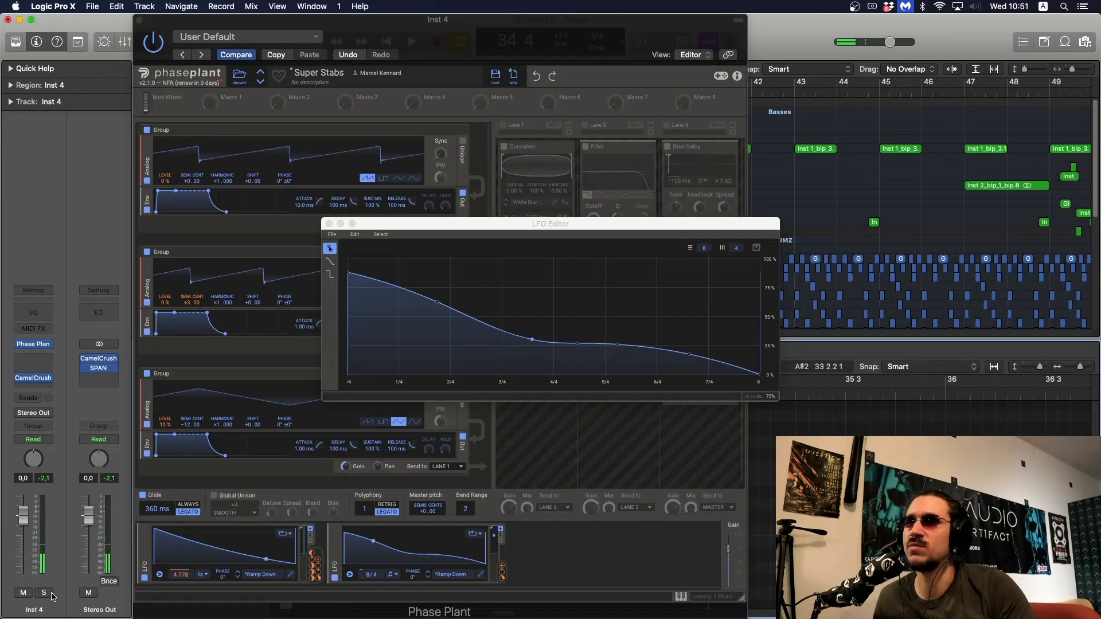
pyautogui.press('space')
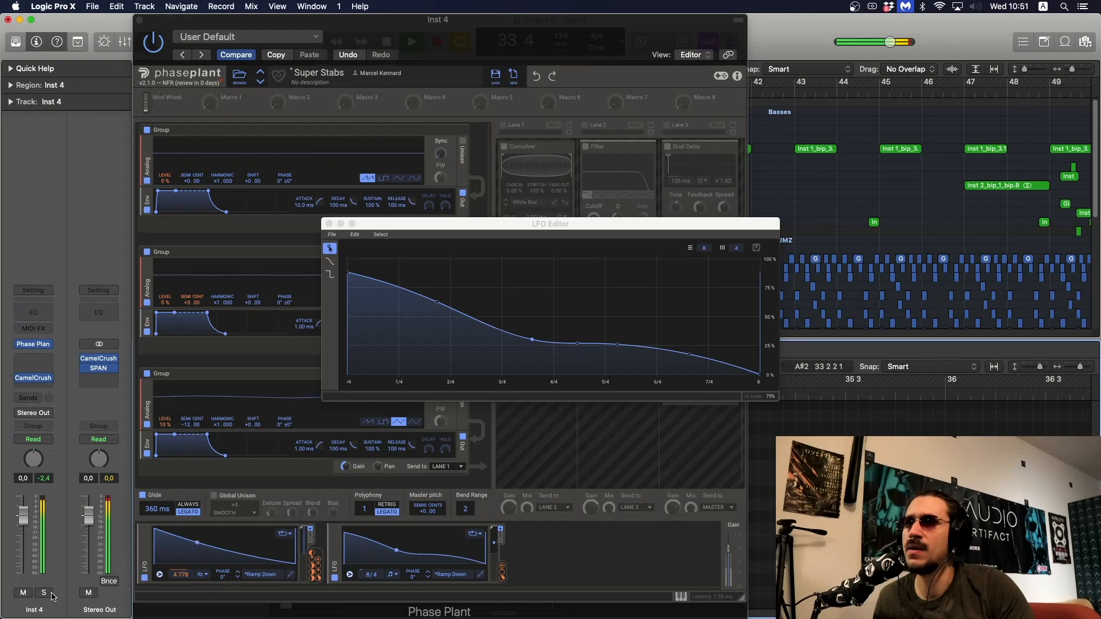
pyautogui.click(44, 593)
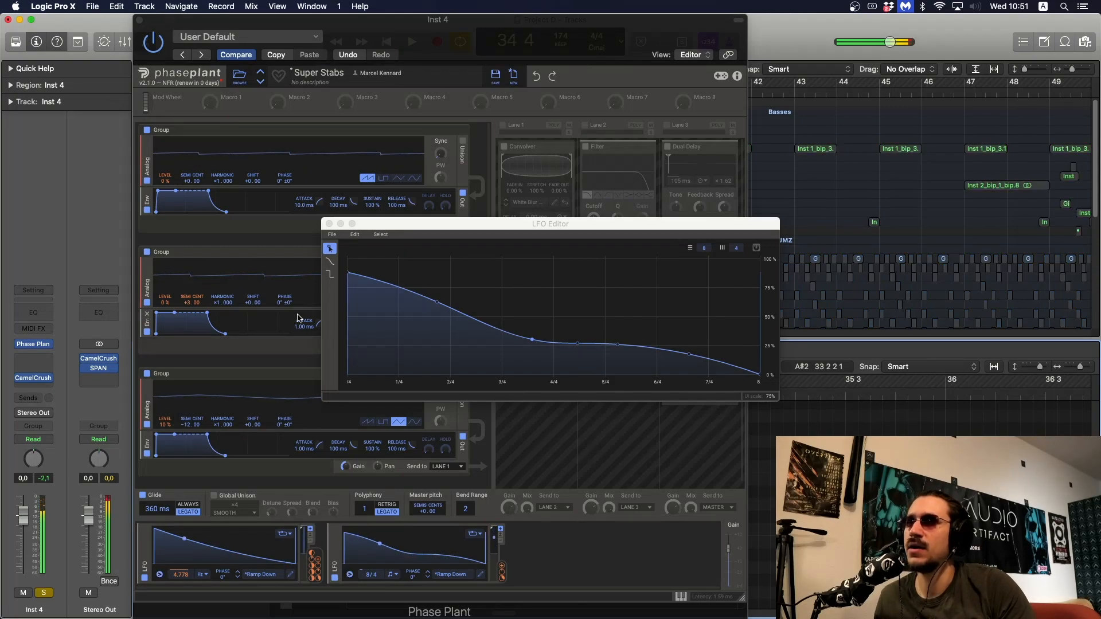
pyautogui.click(279, 304)
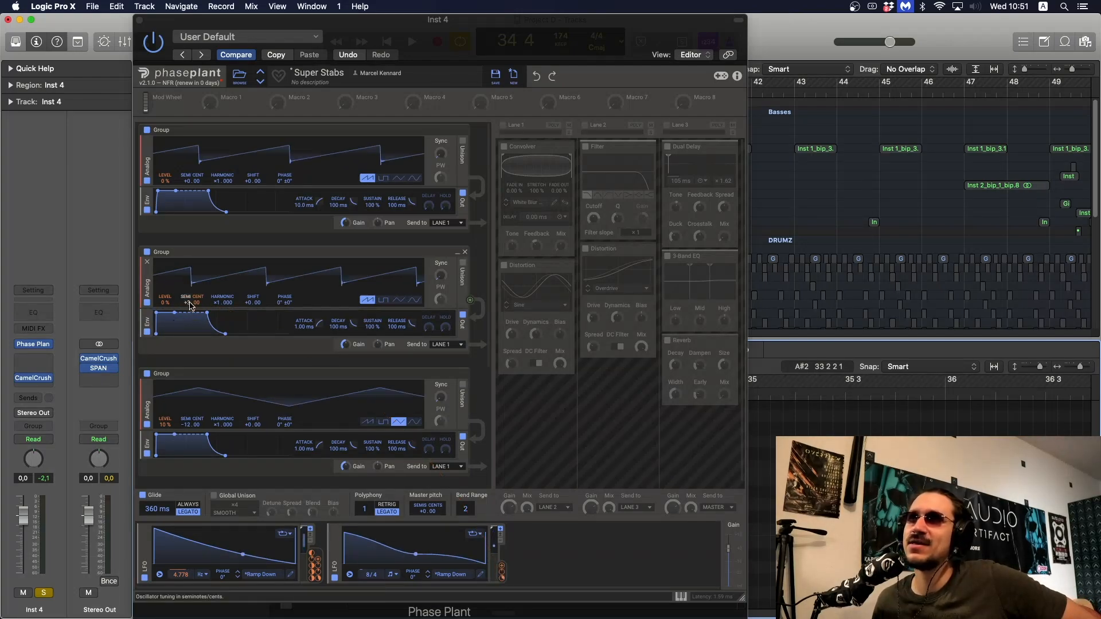
# Play the loop and review the semitone tuning of the second and third oscillators
pyautogui.moveTo(194, 311)
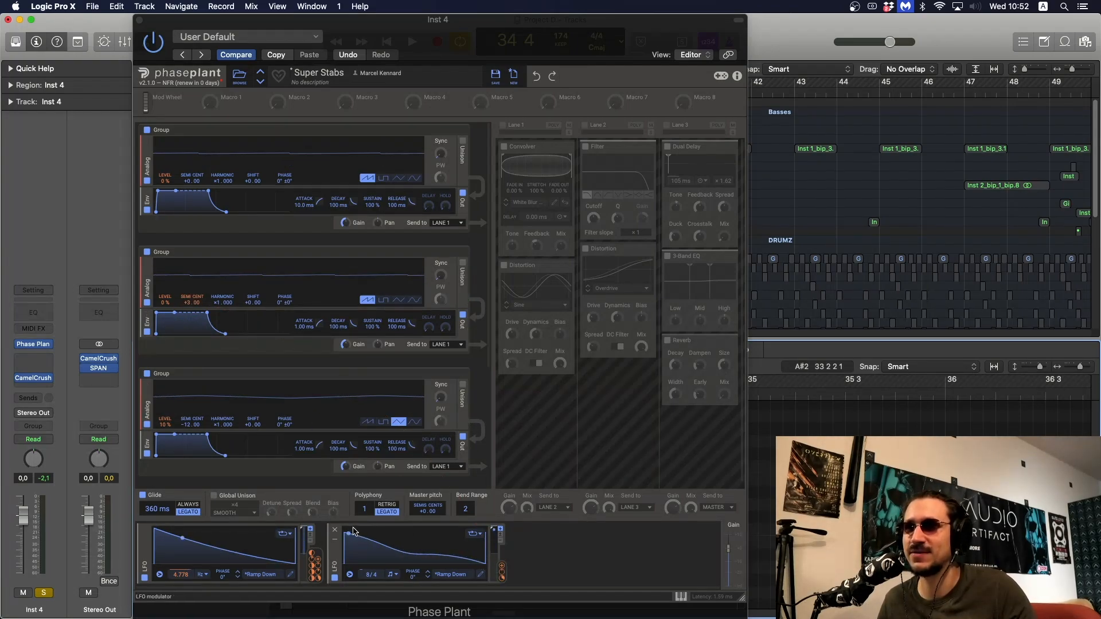
pyautogui.press('space')
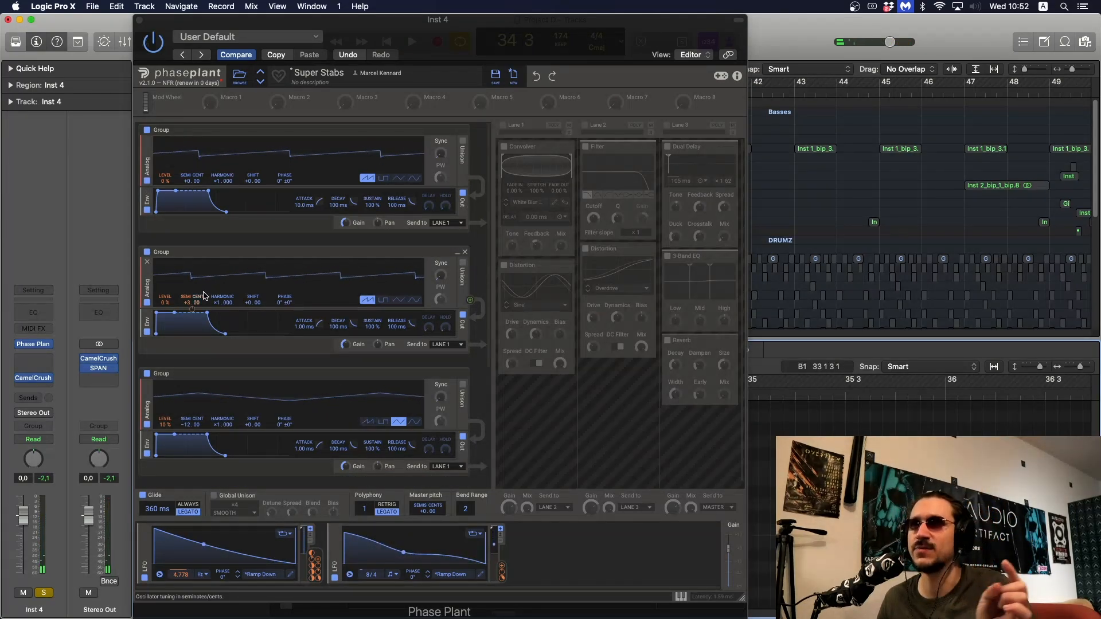
pyautogui.scroll(-2, 222, 427)
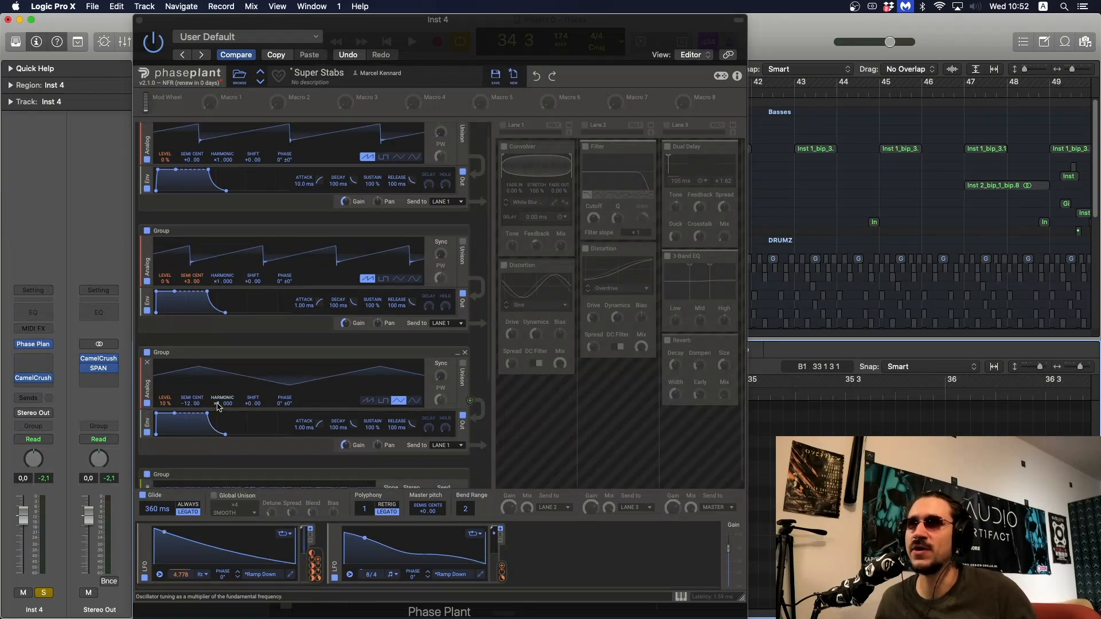
pyautogui.scroll(-2, 216, 396)
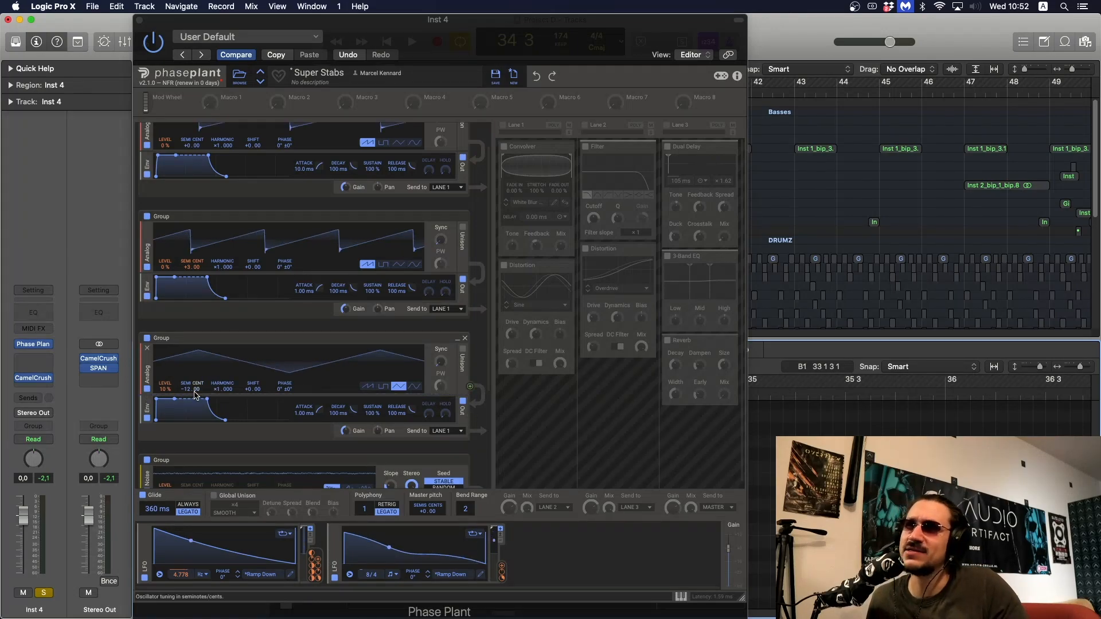
pyautogui.press('space')
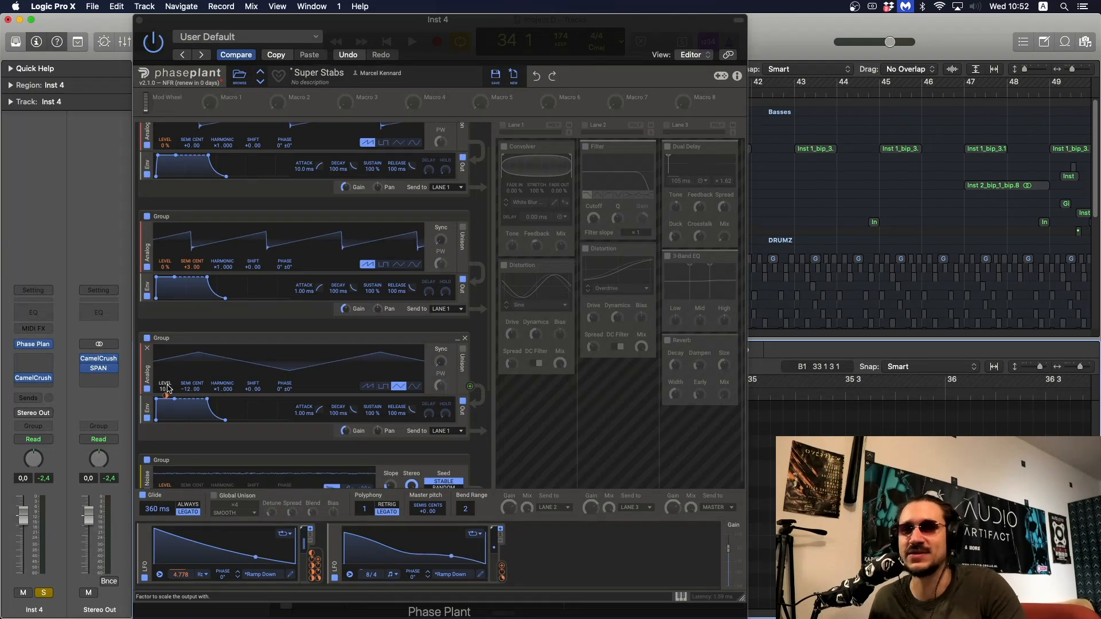
# Try a different level for the third, triangle-wave oscillator during playback
pyautogui.press('space')
pyautogui.moveTo(167, 388); pyautogui.dragTo(165, 428)
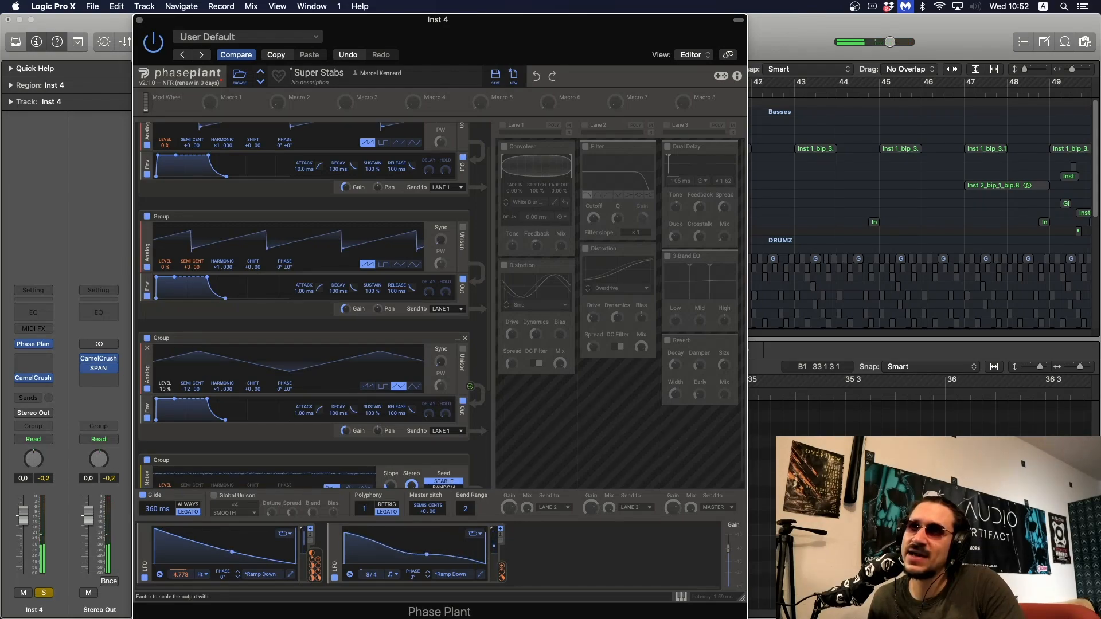
pyautogui.moveTo(314, 564); pyautogui.dragTo(167, 398)
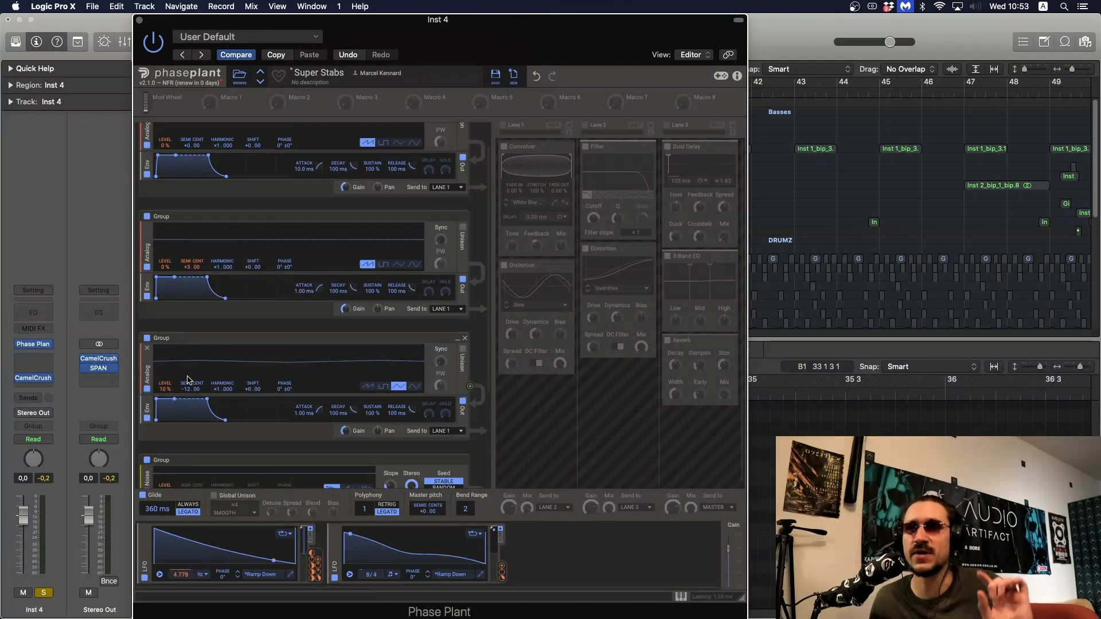
# Toggle the noise group off and on to compare the sound, and examine the noise slope setting
pyautogui.scroll(-5, 281, 443)
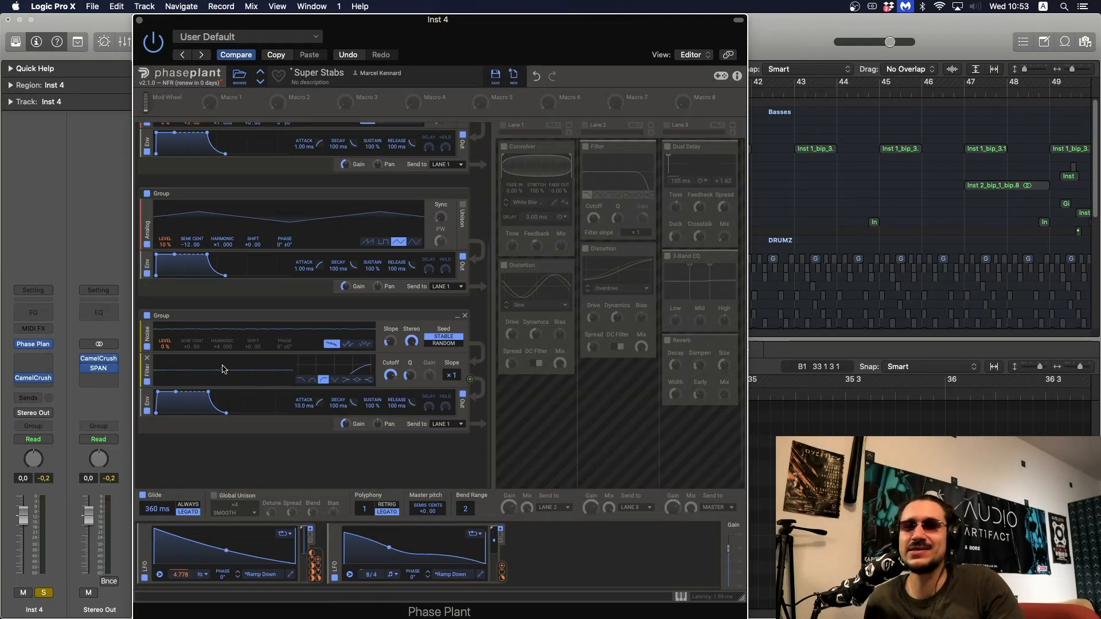
pyautogui.click(147, 315)
pyautogui.click(147, 316)
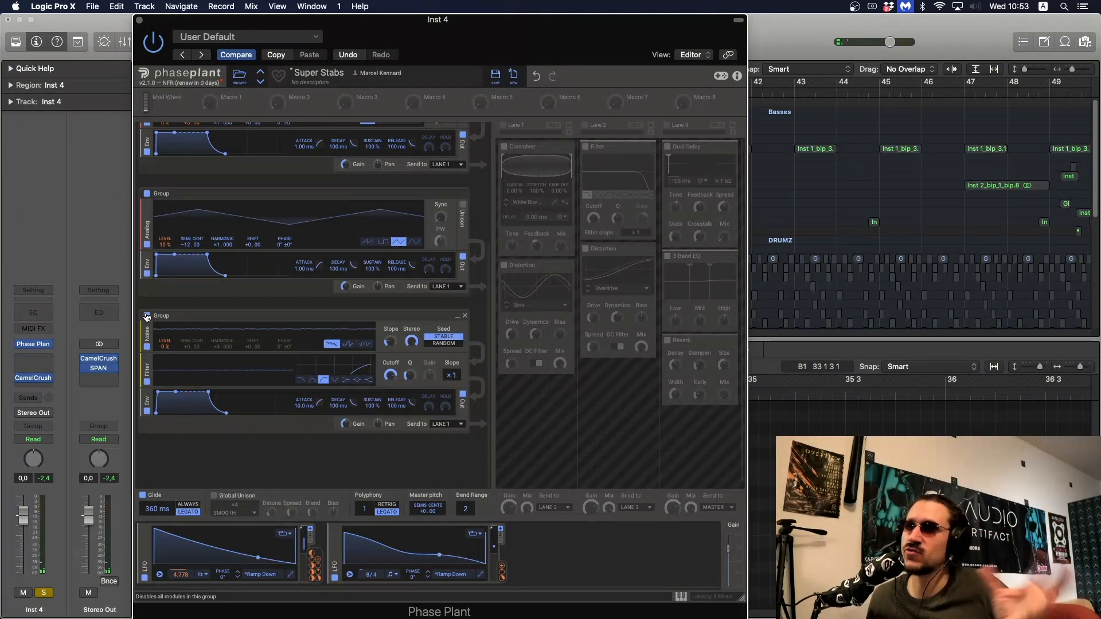
pyautogui.click(390, 343)
pyautogui.moveTo(389, 342); pyautogui.dragTo(413, 331)
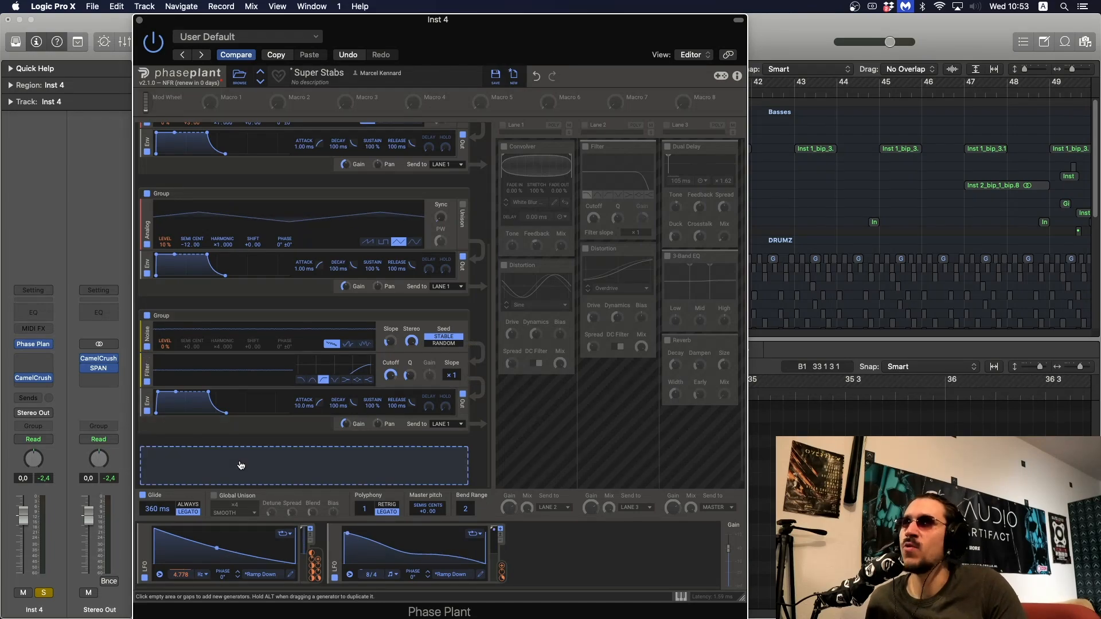
pyautogui.scroll(5, 287, 344)
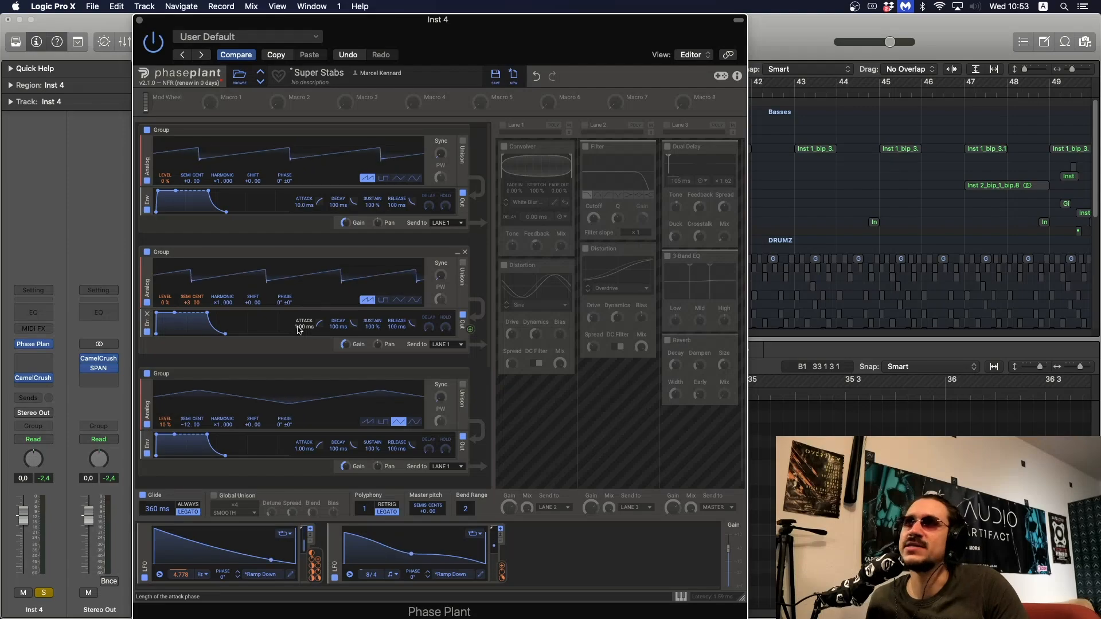
# Enable Global Unison for the patch and examine its spread and blend settings
pyautogui.scroll(-5, 298, 329)
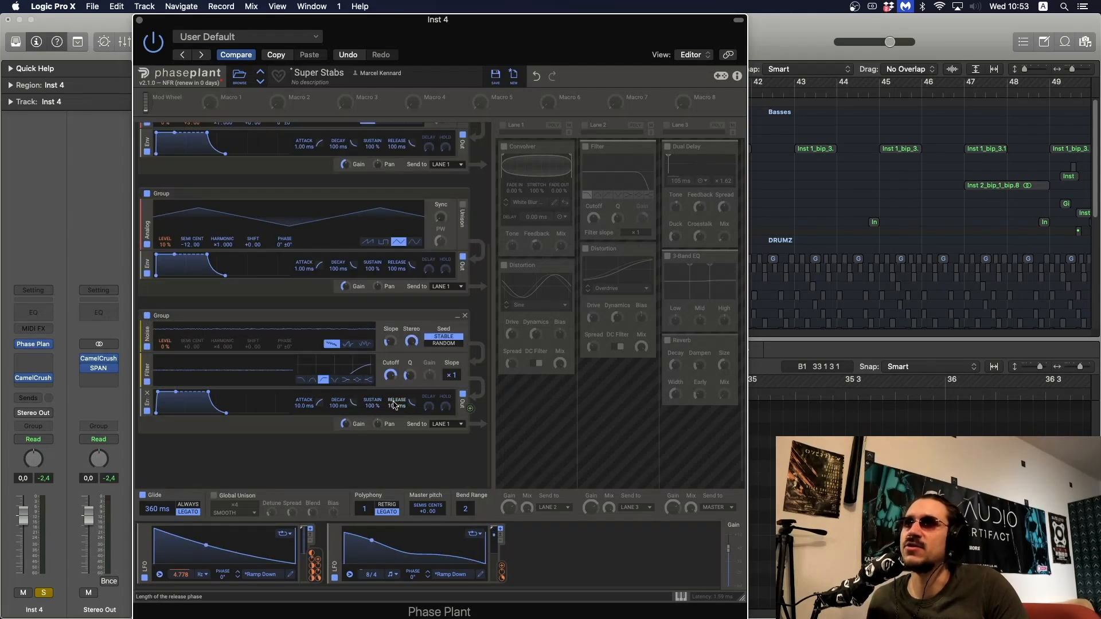
pyautogui.scroll(5, 405, 222)
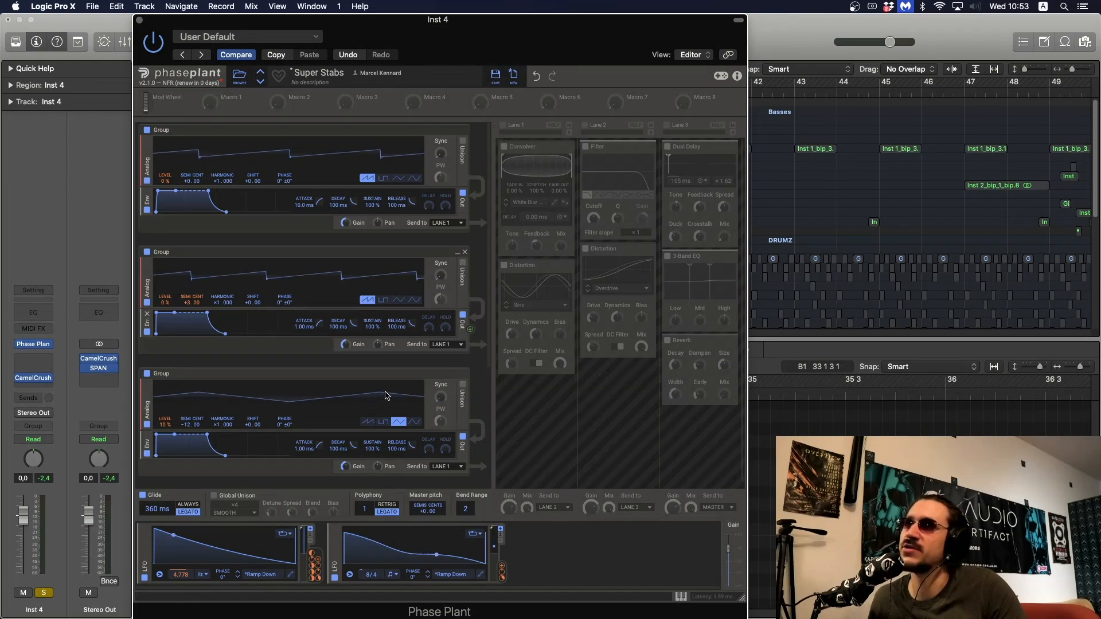
pyautogui.scroll(-3, 403, 340)
pyautogui.scroll(-2, 401, 340)
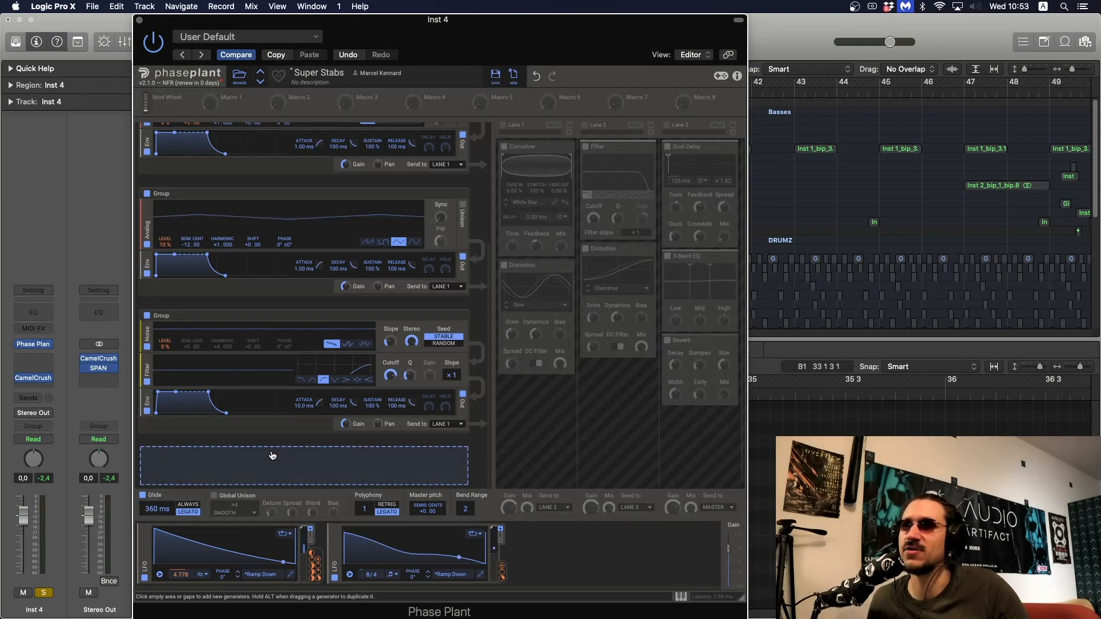
pyautogui.click(214, 495)
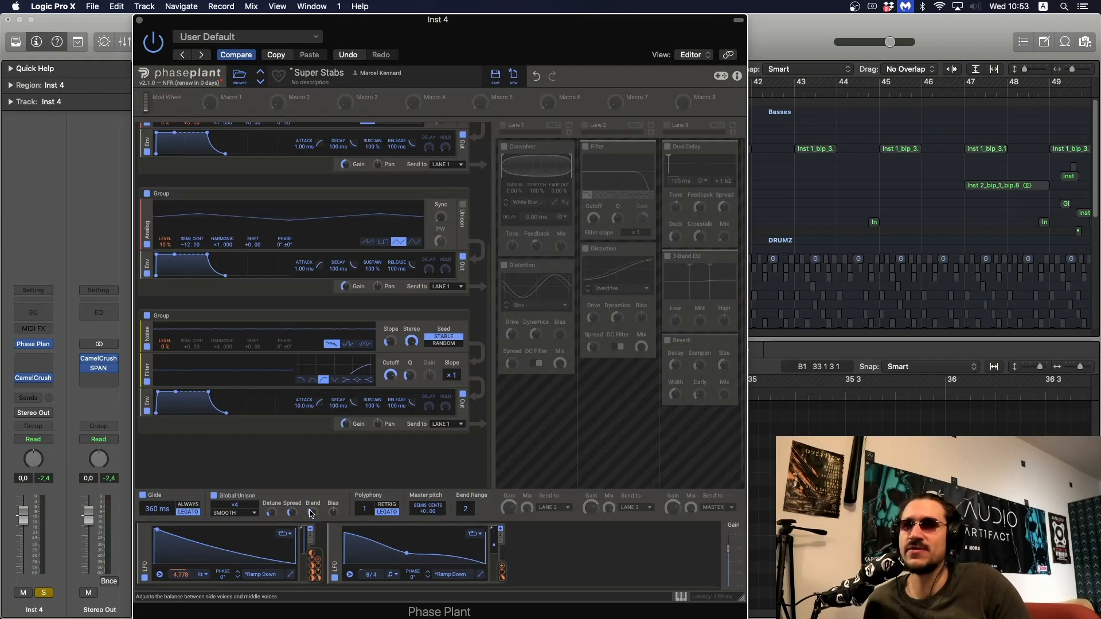
pyautogui.moveTo(309, 513)
pyautogui.mouseDown()
pyautogui.moveTo(310, 525)
pyautogui.moveTo(290, 516)
pyautogui.mouseUp()
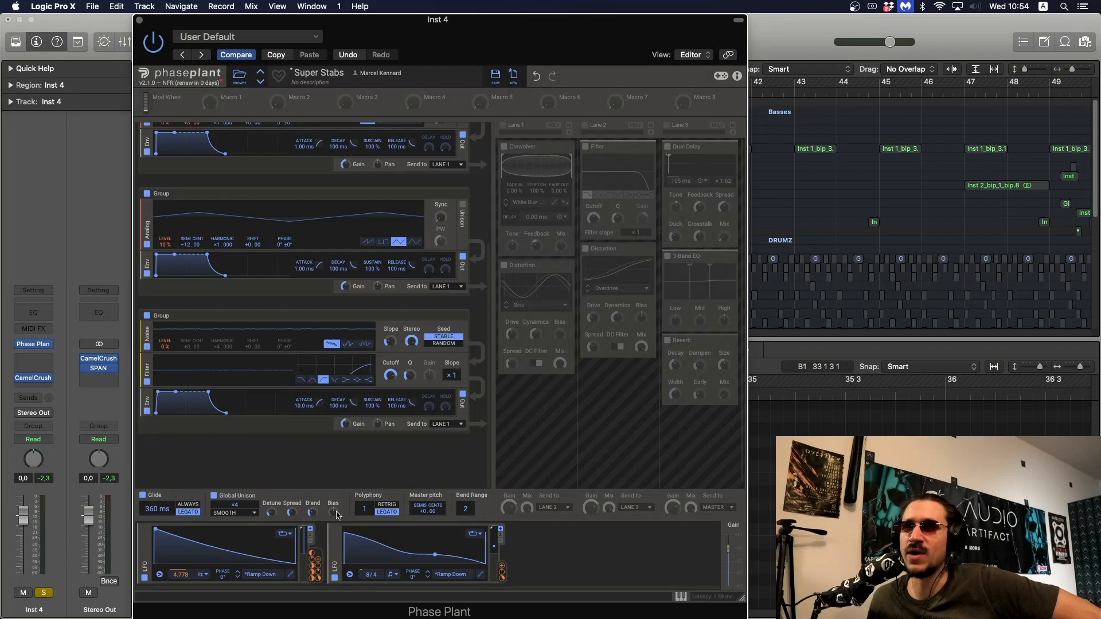
pyautogui.moveTo(311, 513)
pyautogui.mouseDown()
pyautogui.moveTo(312, 476)
pyautogui.moveTo(311, 512)
pyautogui.mouseUp()
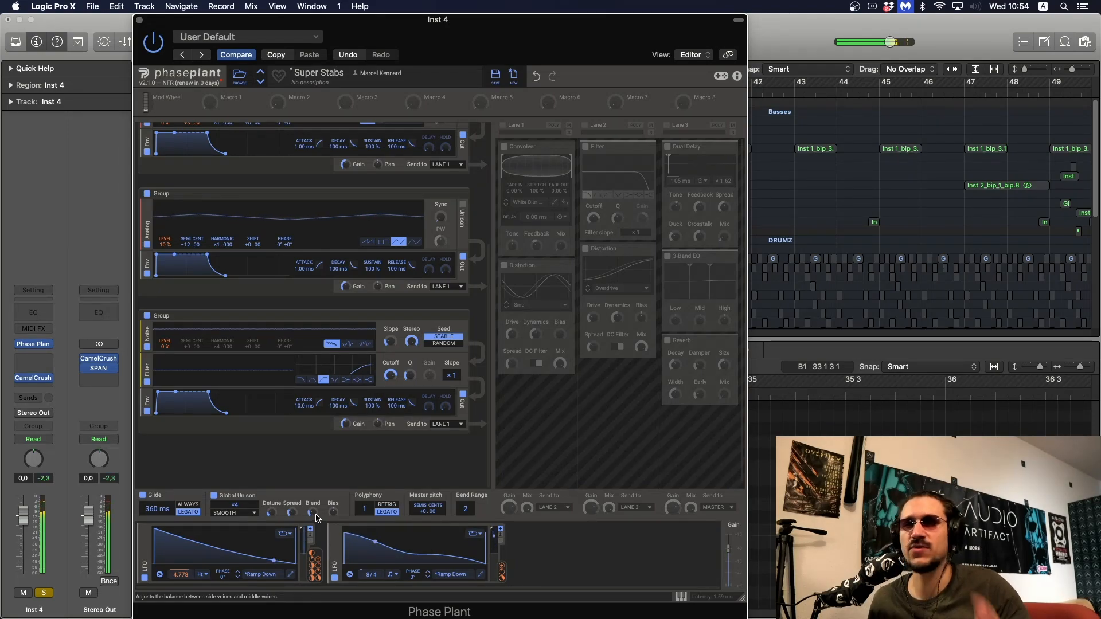
# Enable effects Lane 1 and look up the Convolver's White Blur 50 ms impulse response among the Synthetic factory presets
pyautogui.scroll(5, 401, 435)
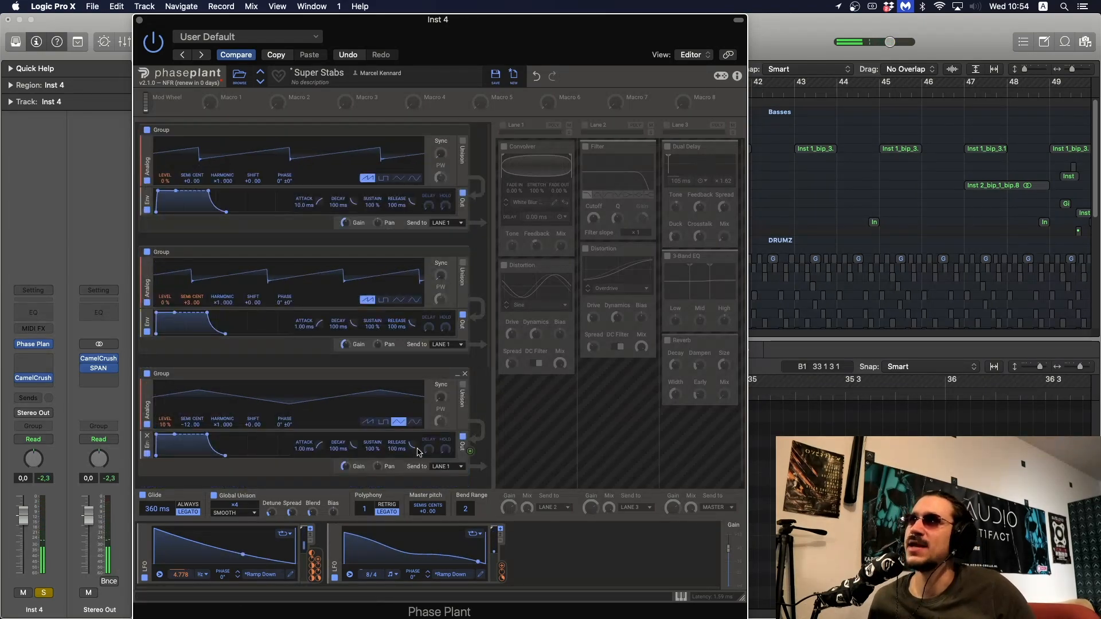
pyautogui.click(509, 144)
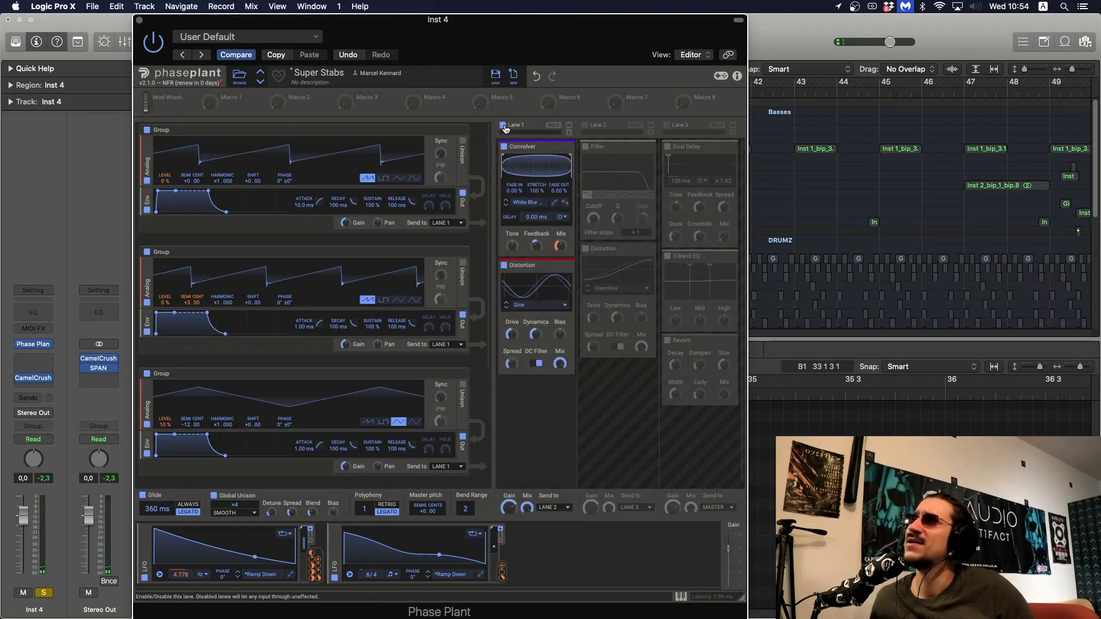
pyautogui.click(539, 203)
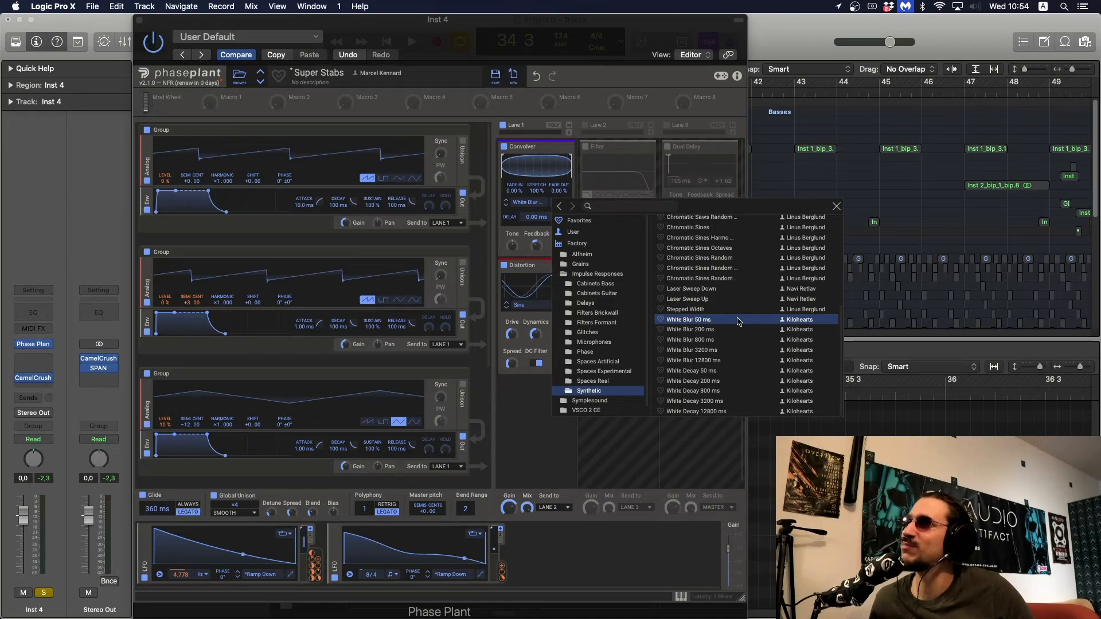
pyautogui.click(837, 208)
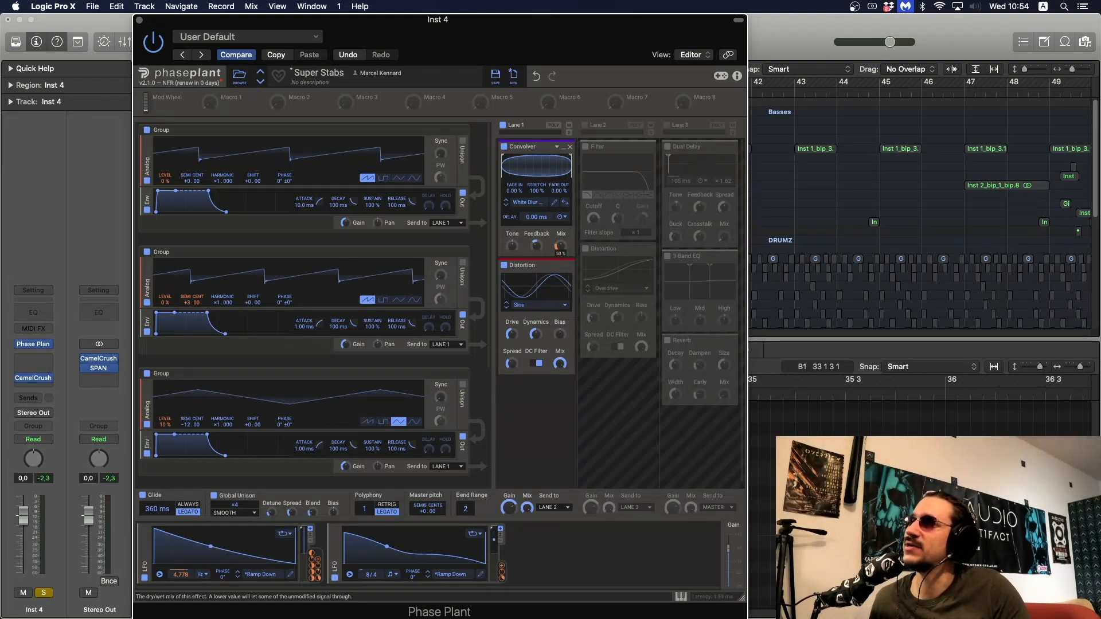
# Compare different Convolver mix amounts during playback with the Lane 1 Distortion bypassed and re-enabled
pyautogui.moveTo(561, 256)
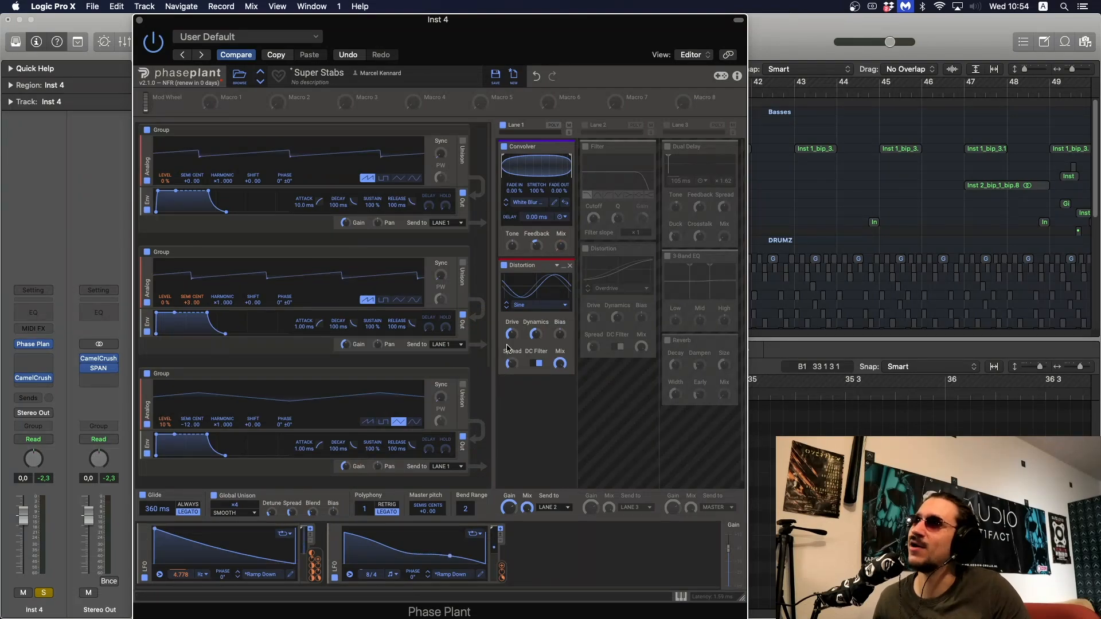
pyautogui.click(504, 266)
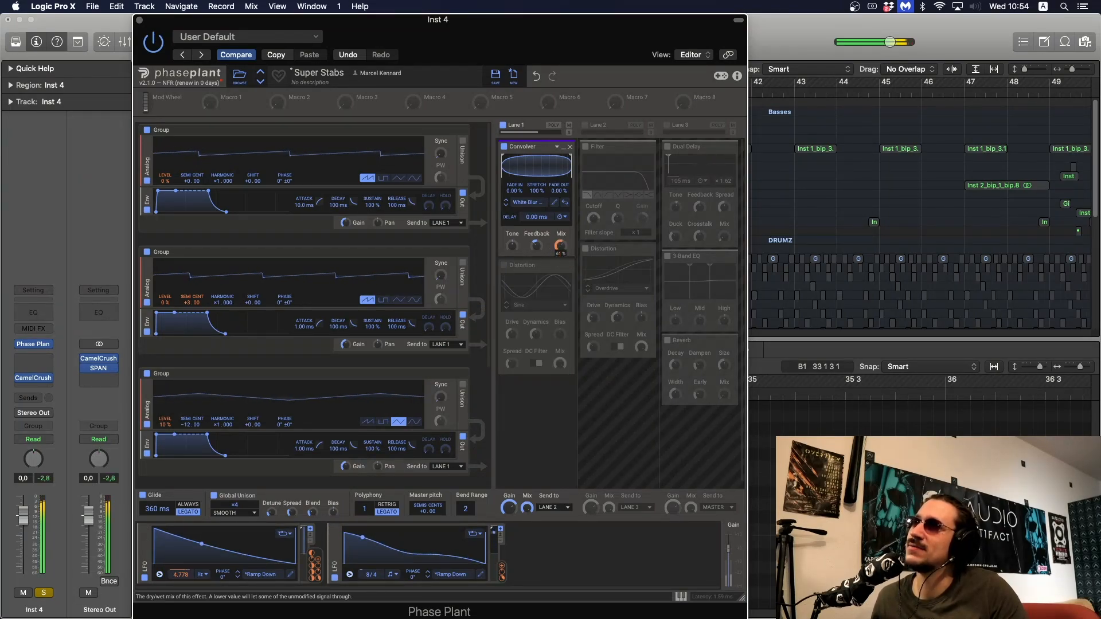
pyautogui.moveTo(560, 246); pyautogui.dragTo(561, 253)
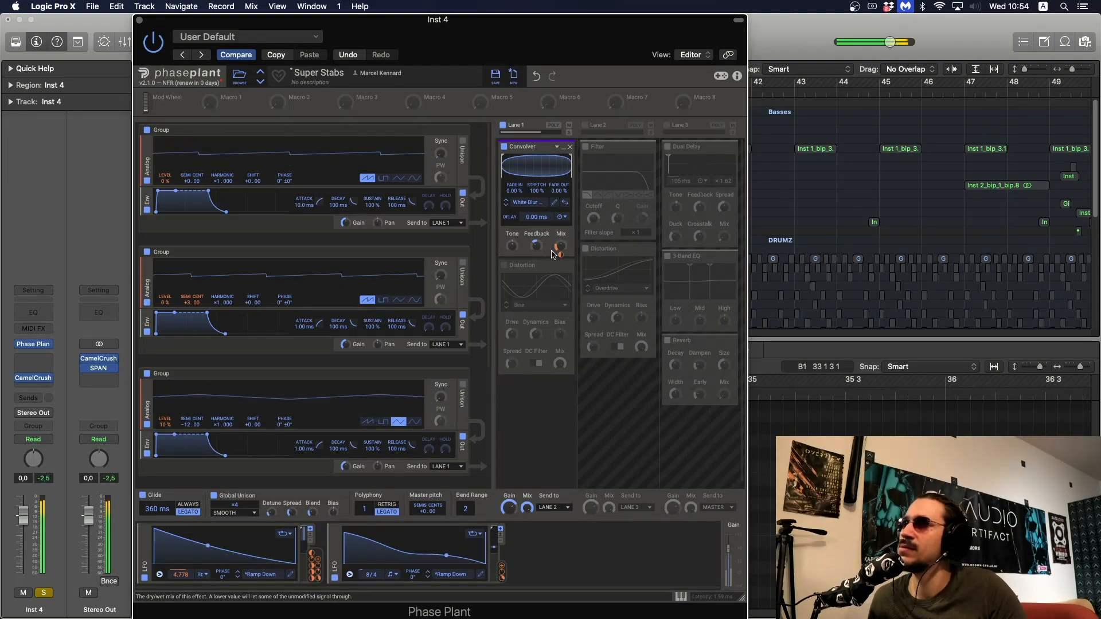
pyautogui.click(504, 266)
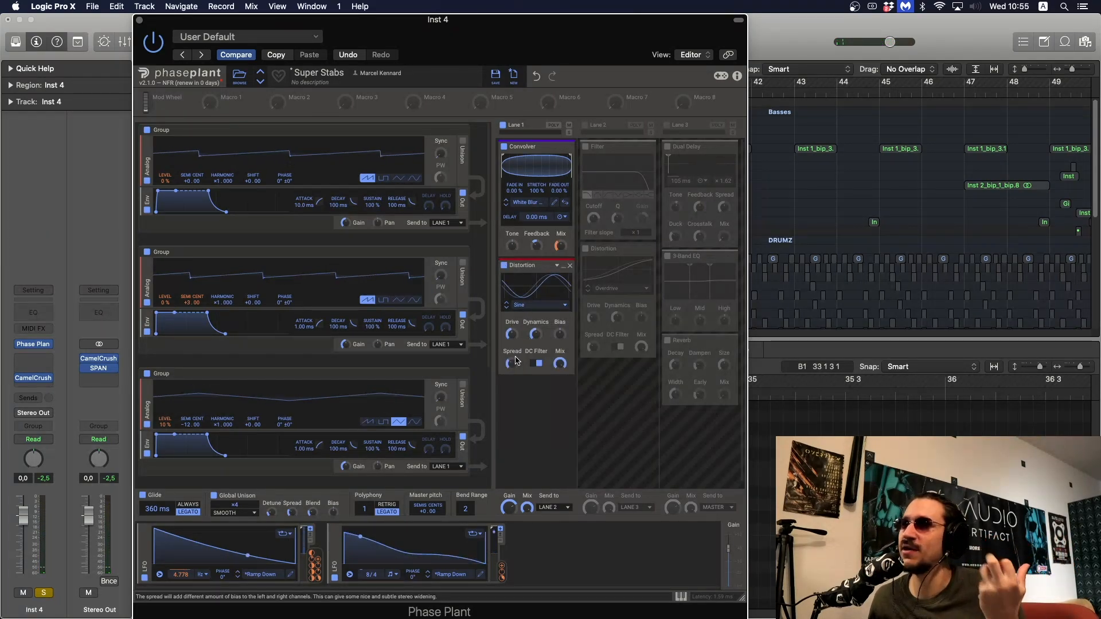
pyautogui.moveTo(508, 334); pyautogui.dragTo(509, 334)
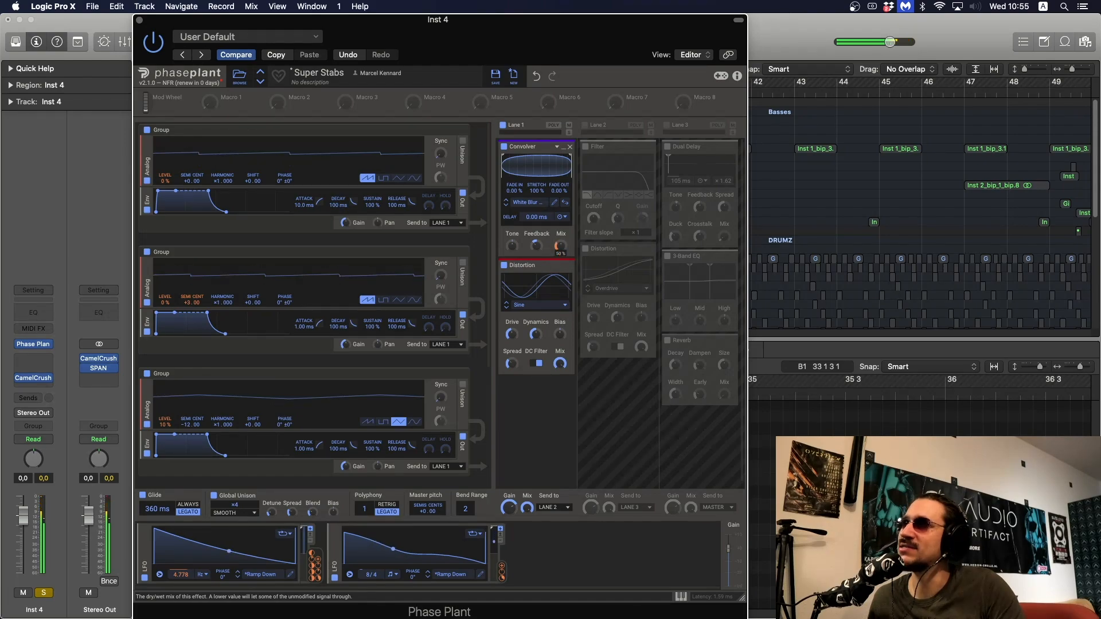
pyautogui.moveTo(560, 245); pyautogui.dragTo(560, 248)
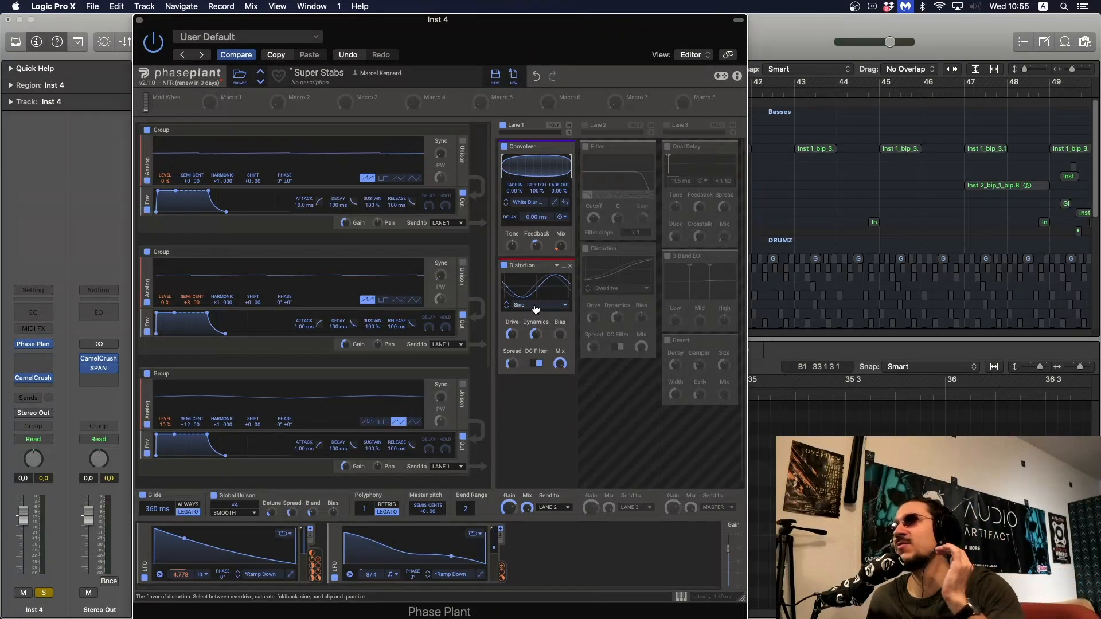
# Enable Lane 2 and bypass its Distortion to audition the filter on its own
pyautogui.click(584, 125)
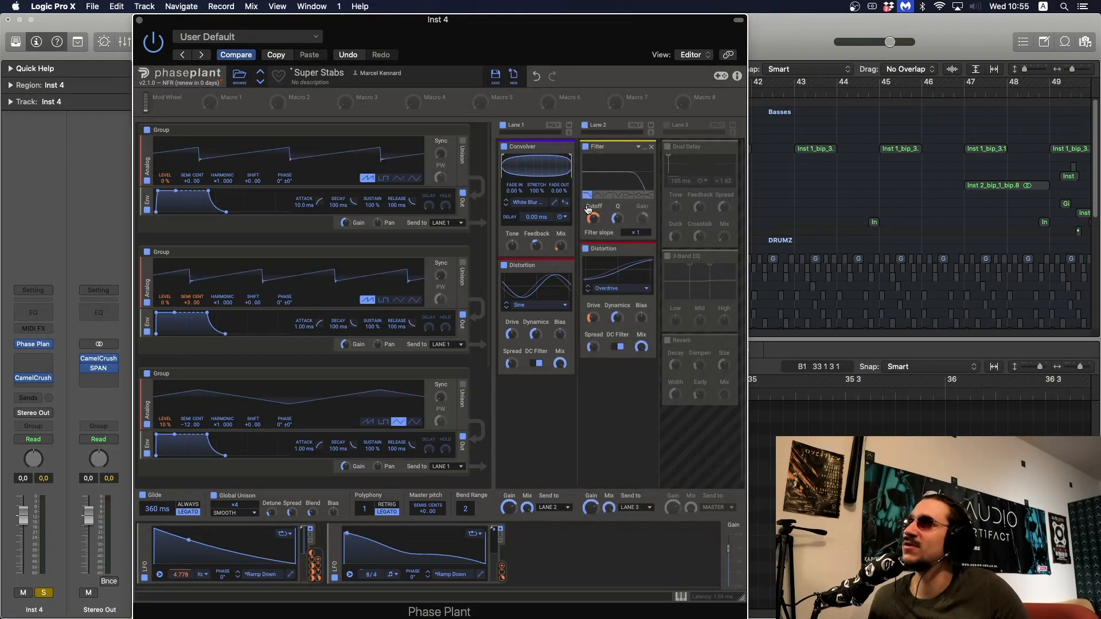
pyautogui.click(585, 248)
pyautogui.press('space')
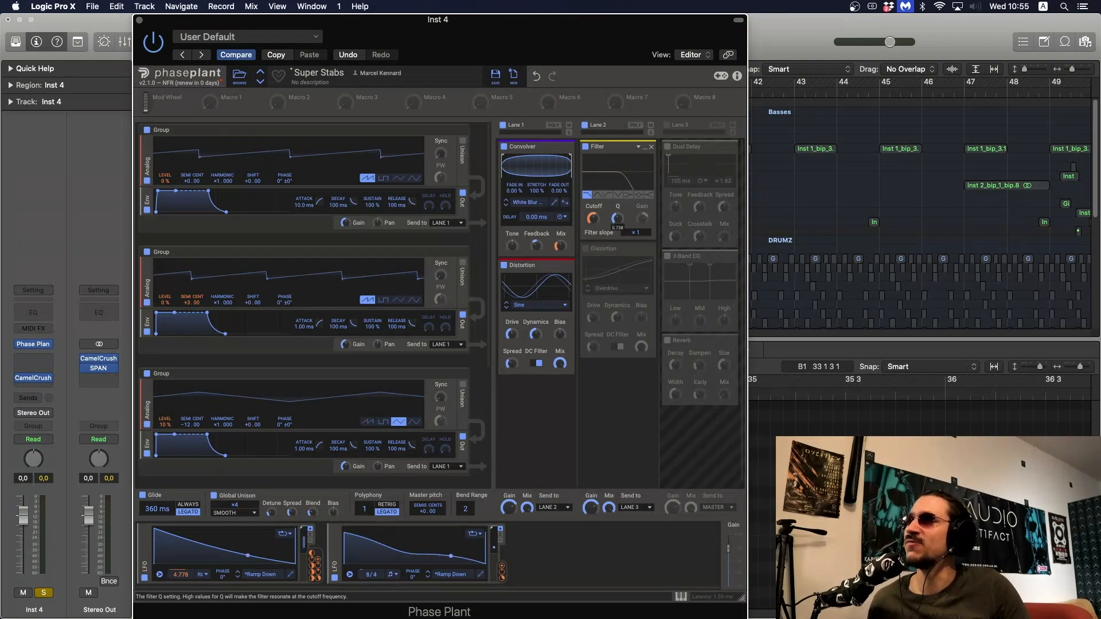
pyautogui.press('space')
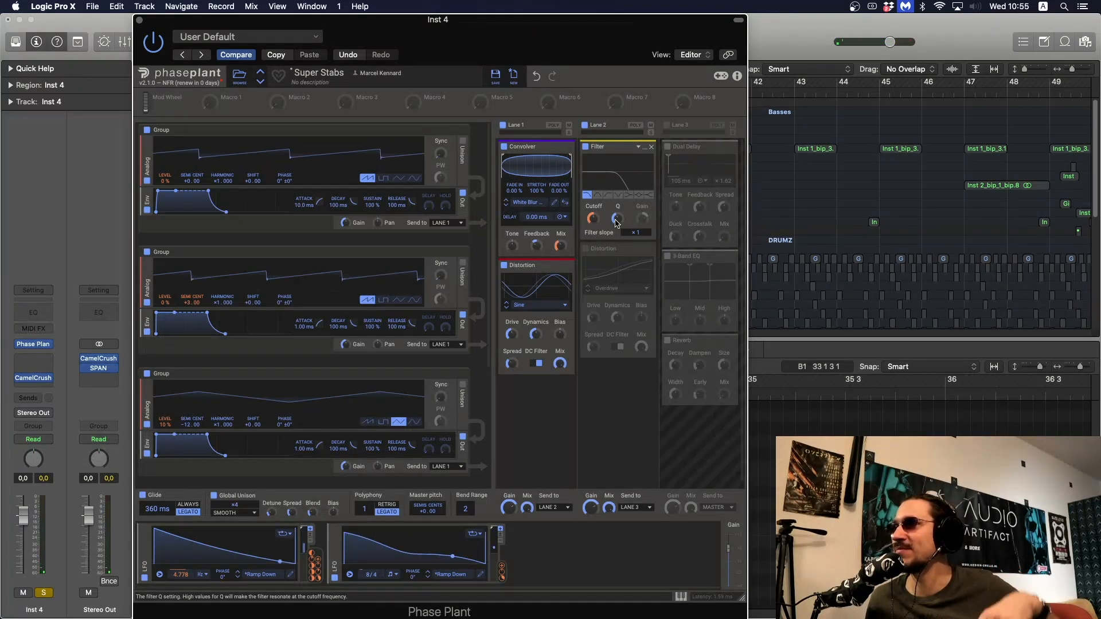
# Re-enable the Overdrive Distortion in Lane 2 and audition its modulated drive
pyautogui.click(585, 248)
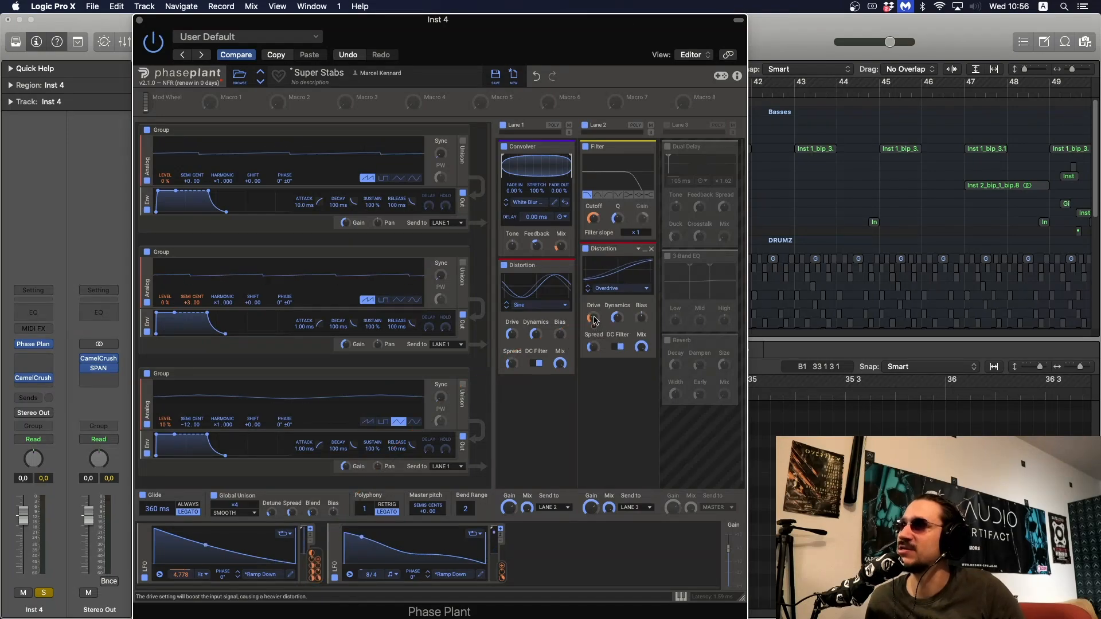
pyautogui.press('space')
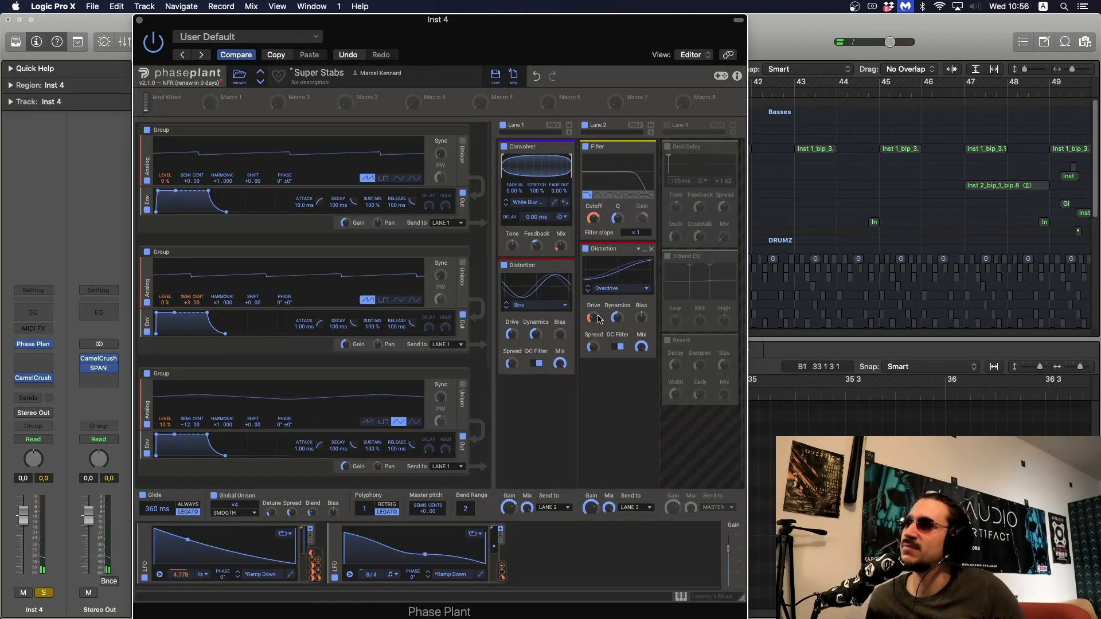
pyautogui.moveTo(591, 316); pyautogui.dragTo(597, 319)
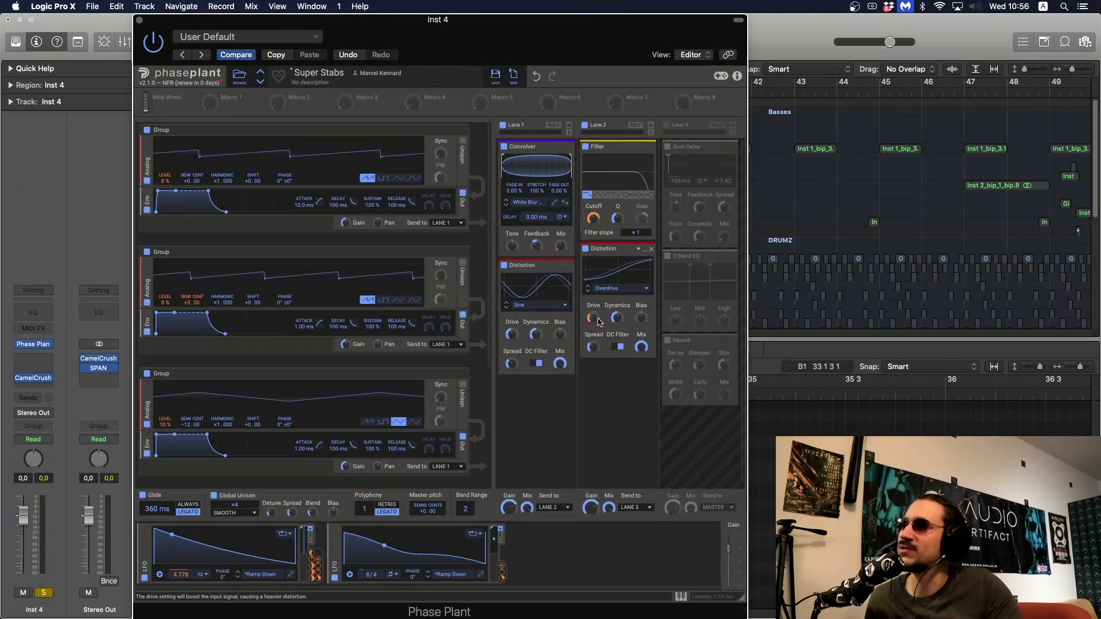
# Enable Lane 3 and audition the Dual Delay mix with the 3-Band EQ and Reverb bypassed, restoring both when finished
pyautogui.click(666, 125)
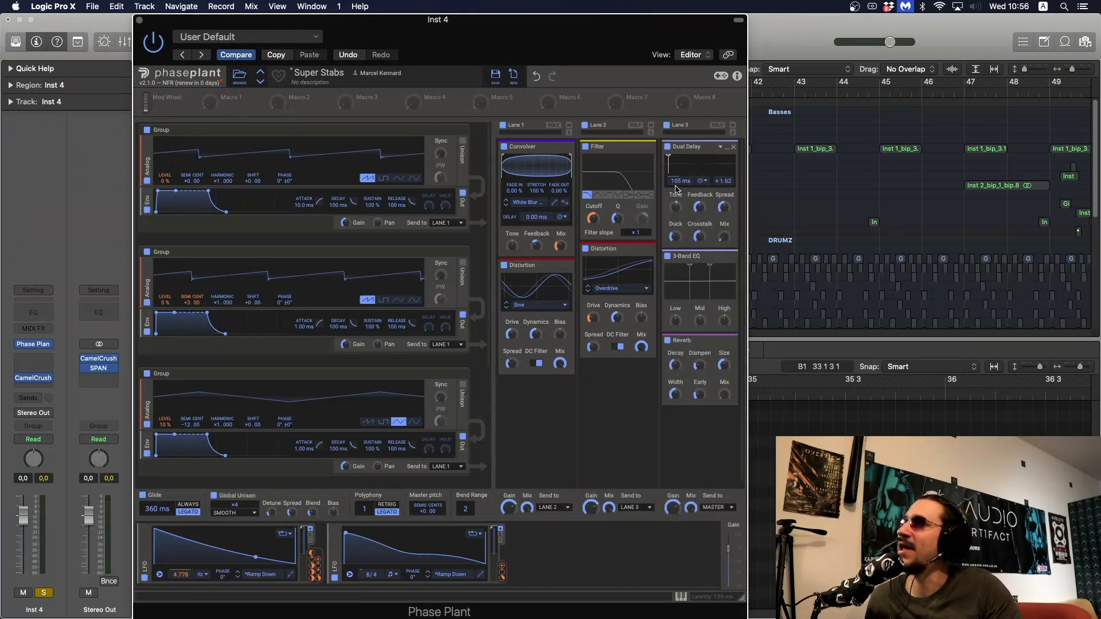
pyautogui.click(667, 256)
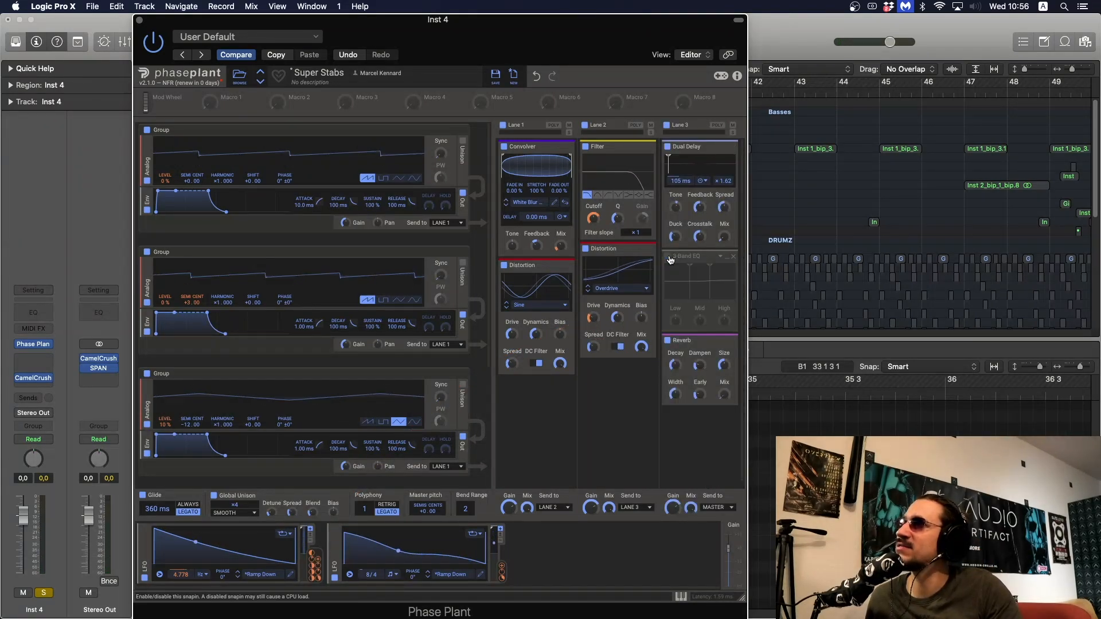
pyautogui.click(668, 341)
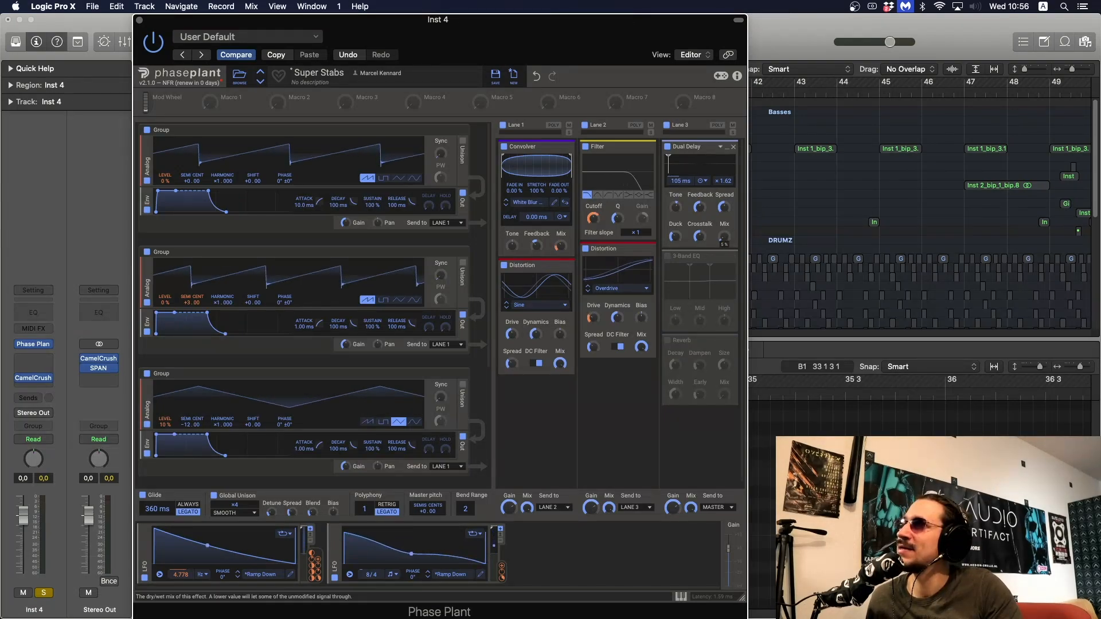
pyautogui.moveTo(723, 236); pyautogui.dragTo(724, 239)
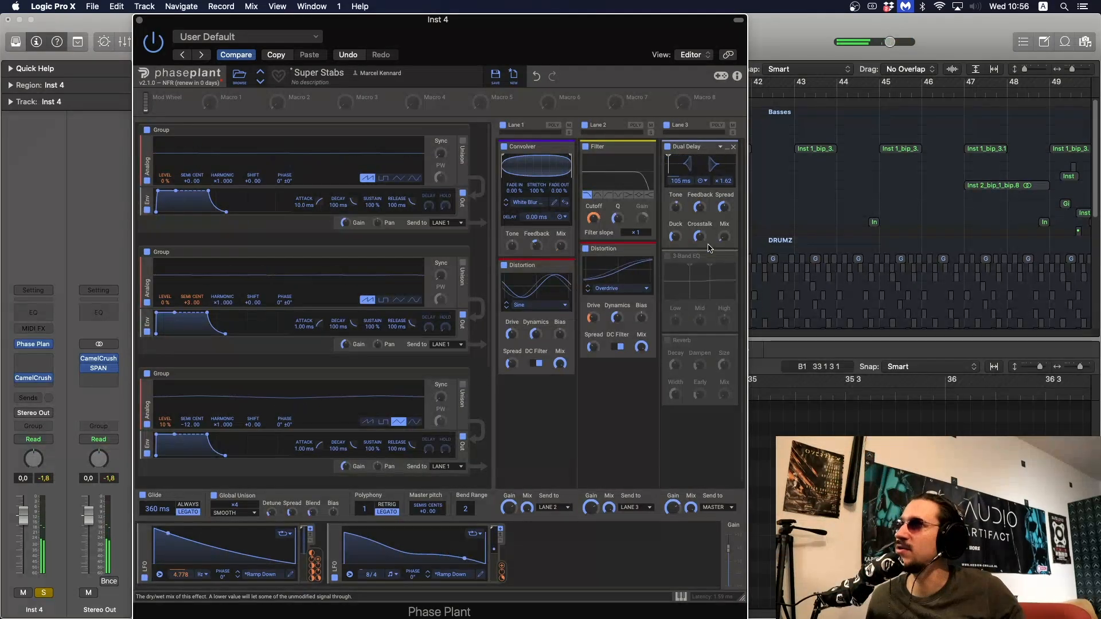
pyautogui.click(667, 256)
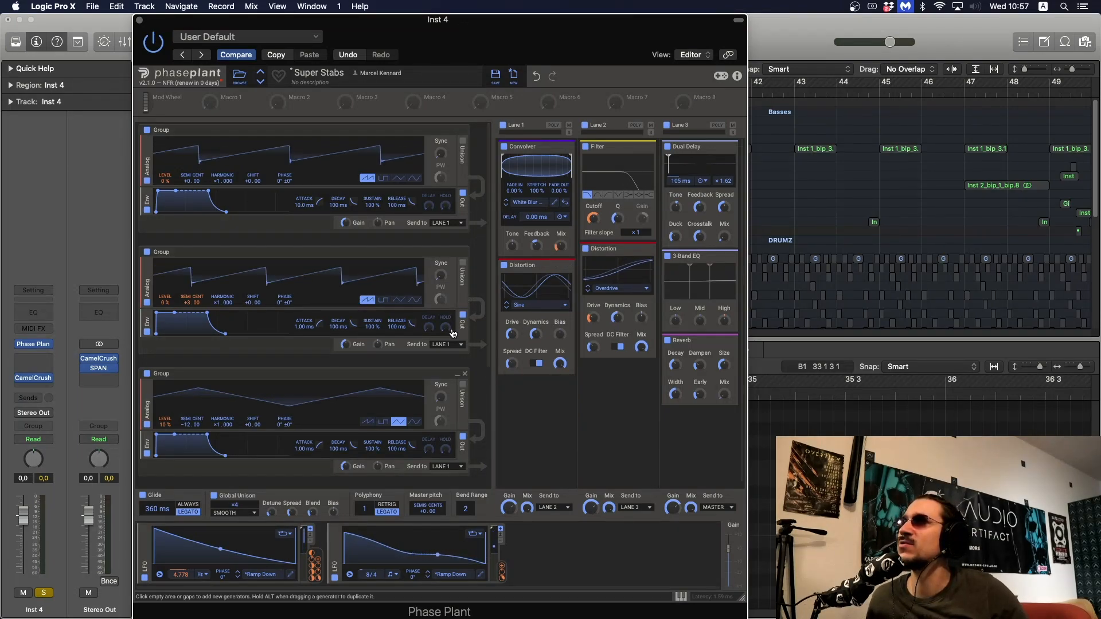
# Close the plugin window, take Inst 4 off solo and deselect its region
pyautogui.click(140, 22)
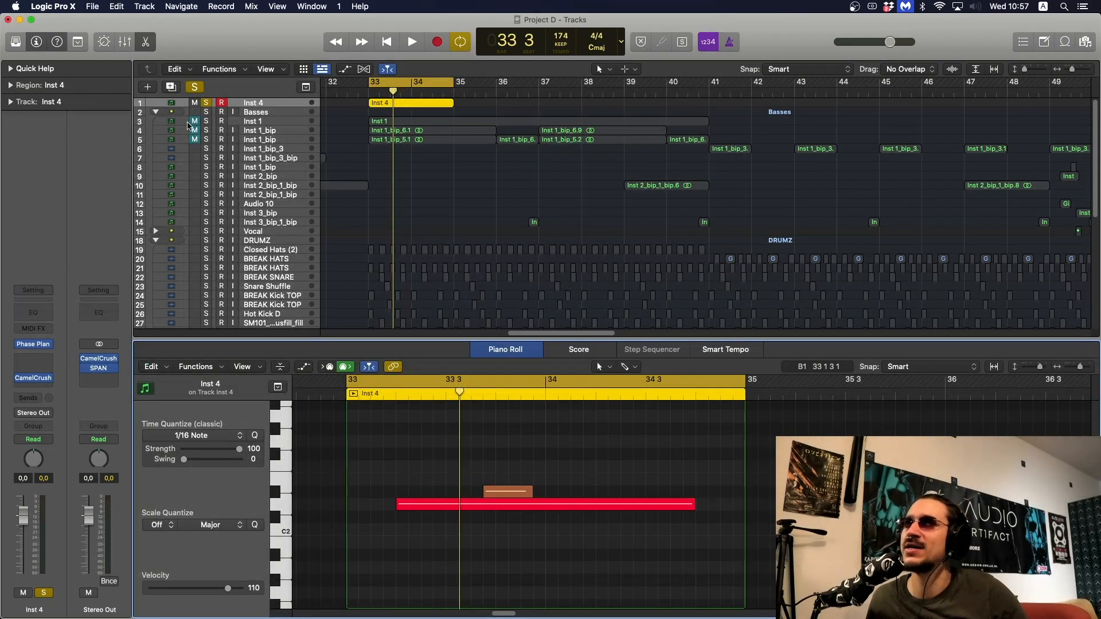
pyautogui.click(206, 102)
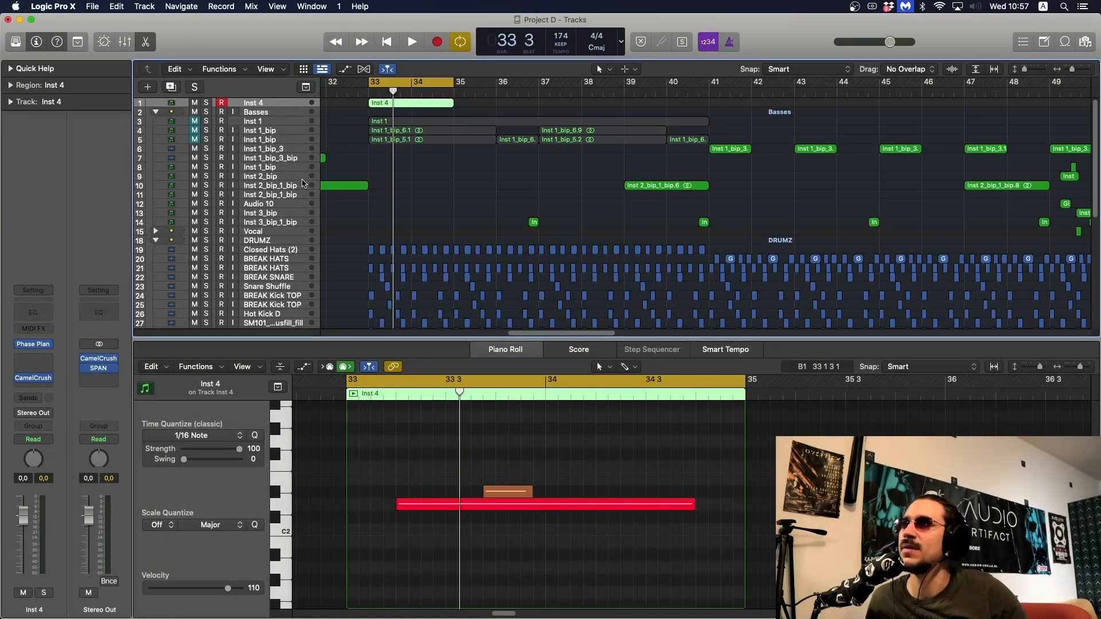
pyautogui.click(491, 201)
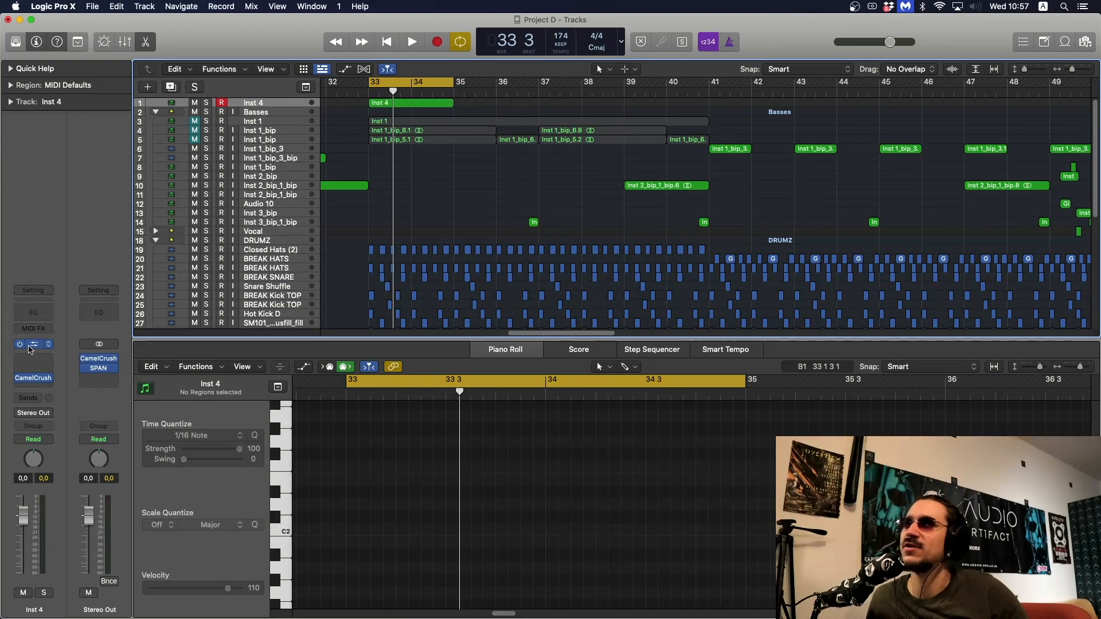
# Reopen Phase Plant on Inst 4, save the patch as Super Stabs in the User presets, and close the plugin window
pyautogui.click(33, 344)
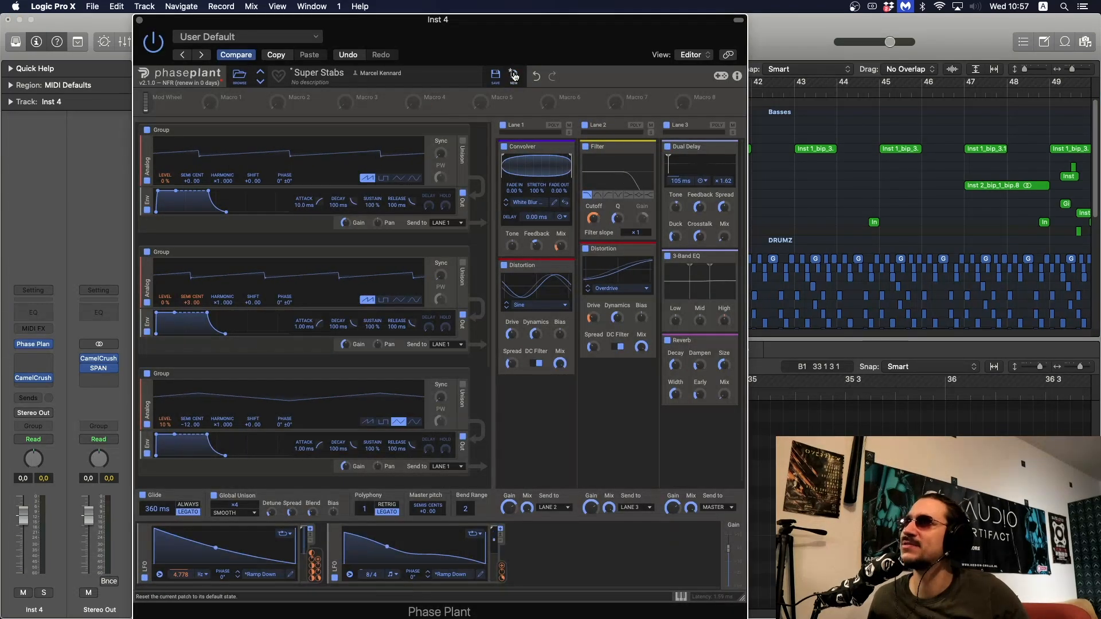
pyautogui.click(496, 76)
pyautogui.click(643, 412)
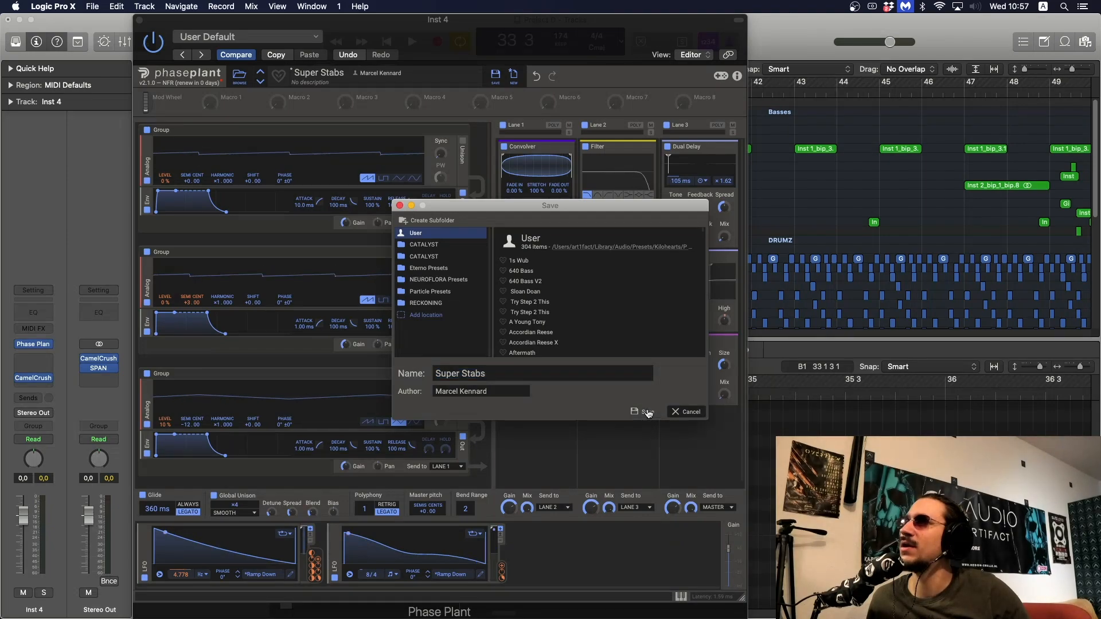
pyautogui.click(562, 325)
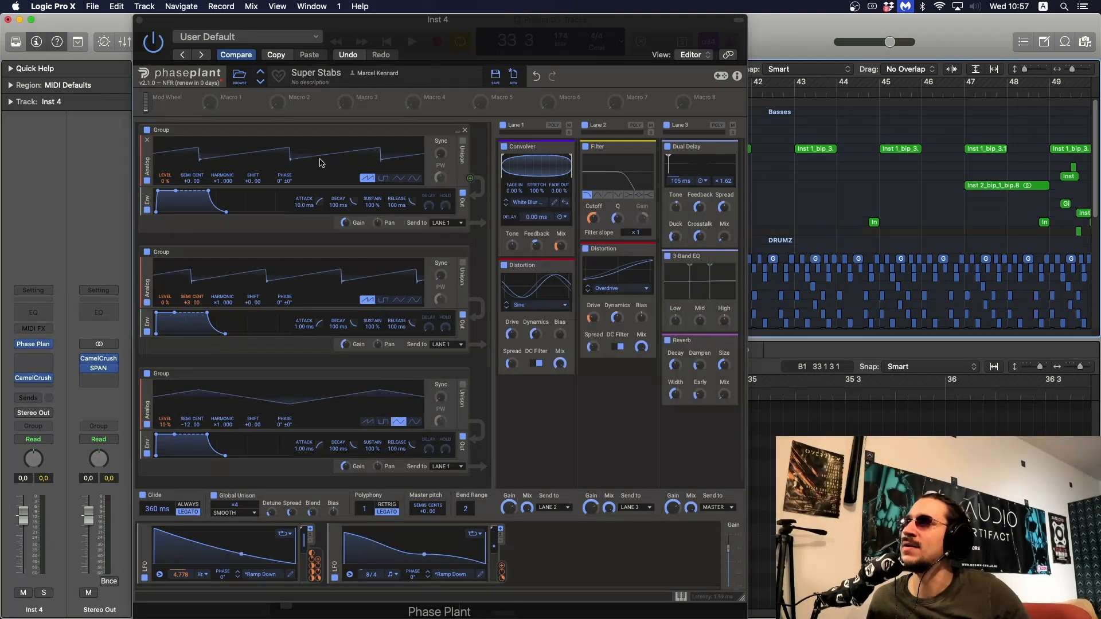
pyautogui.click(139, 20)
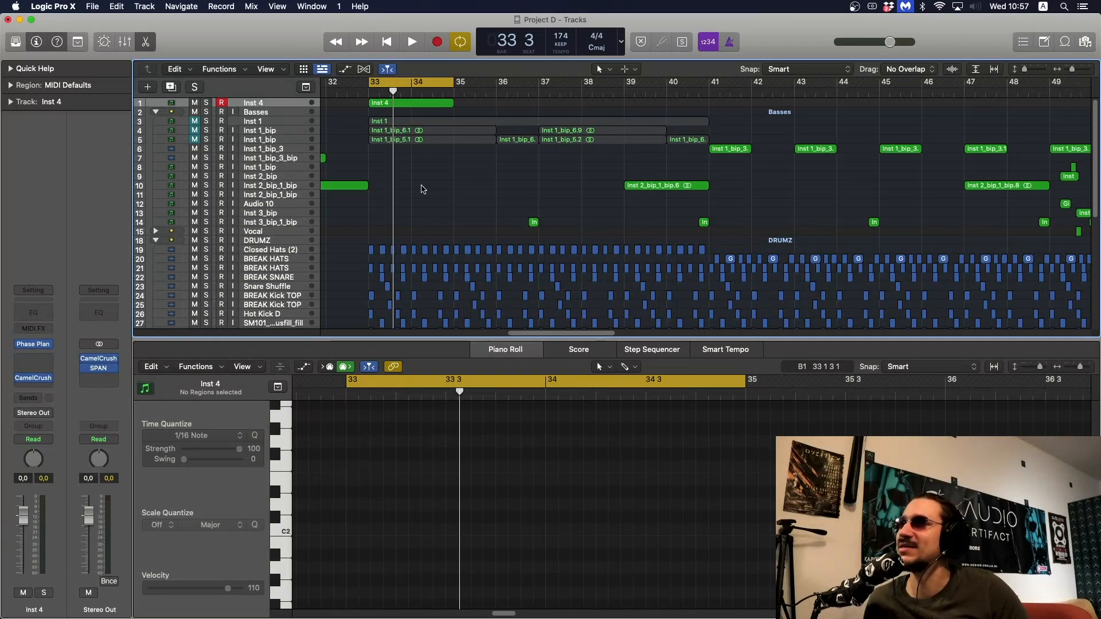
# Hide the Piano Roll, briefly select the drum regions around bars 33 and 34, and play the loop in the full mix
pyautogui.click(491, 353)
pyautogui.click(492, 352)
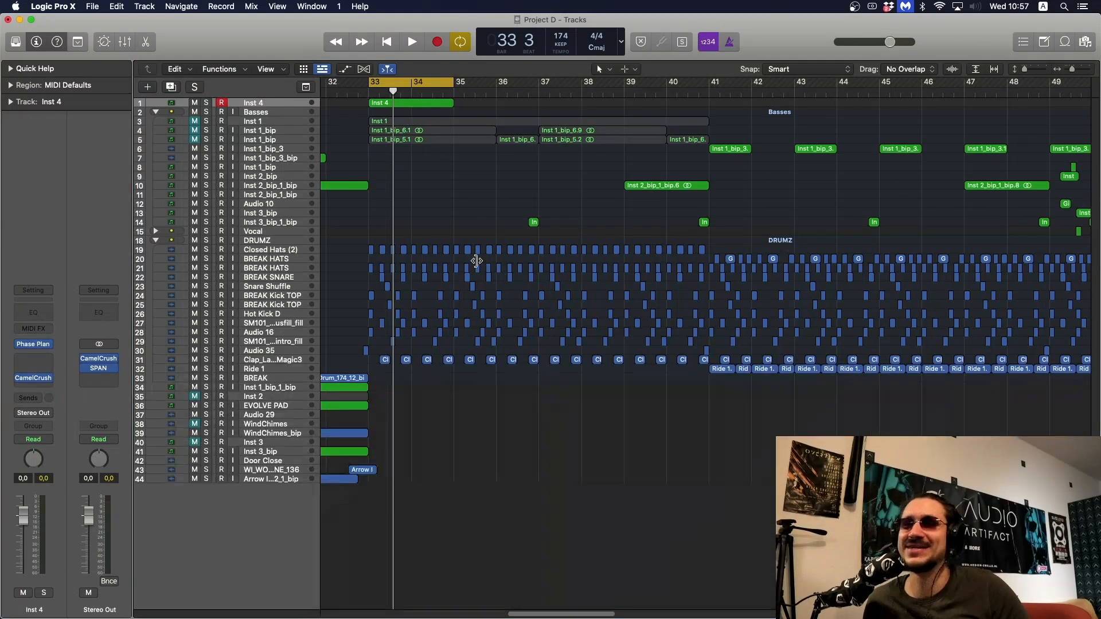
pyautogui.moveTo(461, 214); pyautogui.dragTo(412, 381)
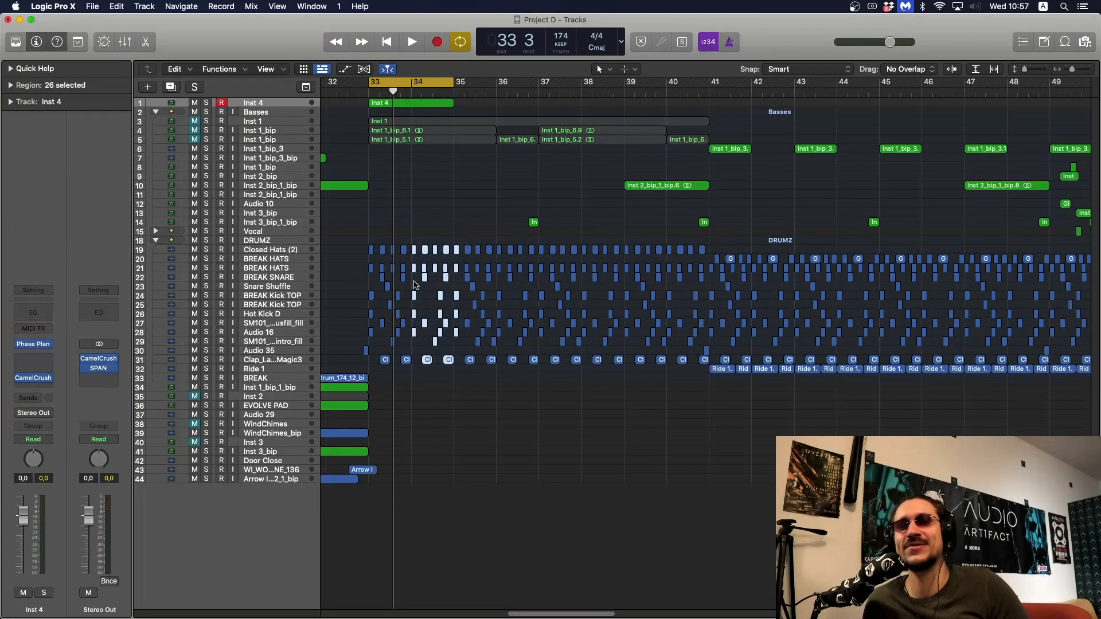
pyautogui.click(414, 282)
pyautogui.moveTo(370, 235); pyautogui.dragTo(413, 382)
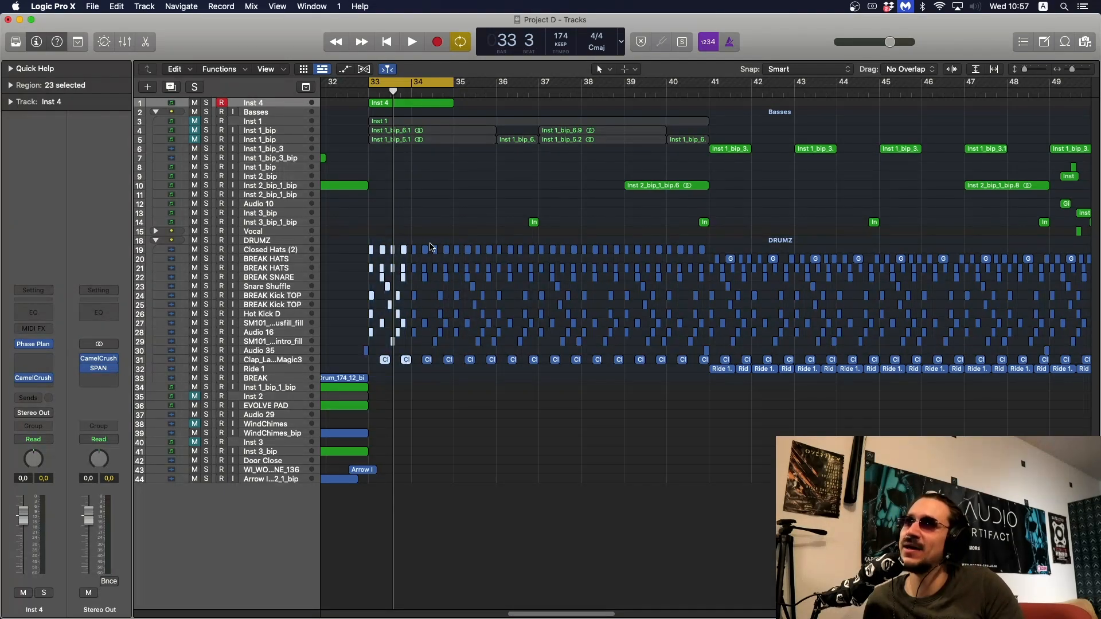
pyautogui.click(430, 225)
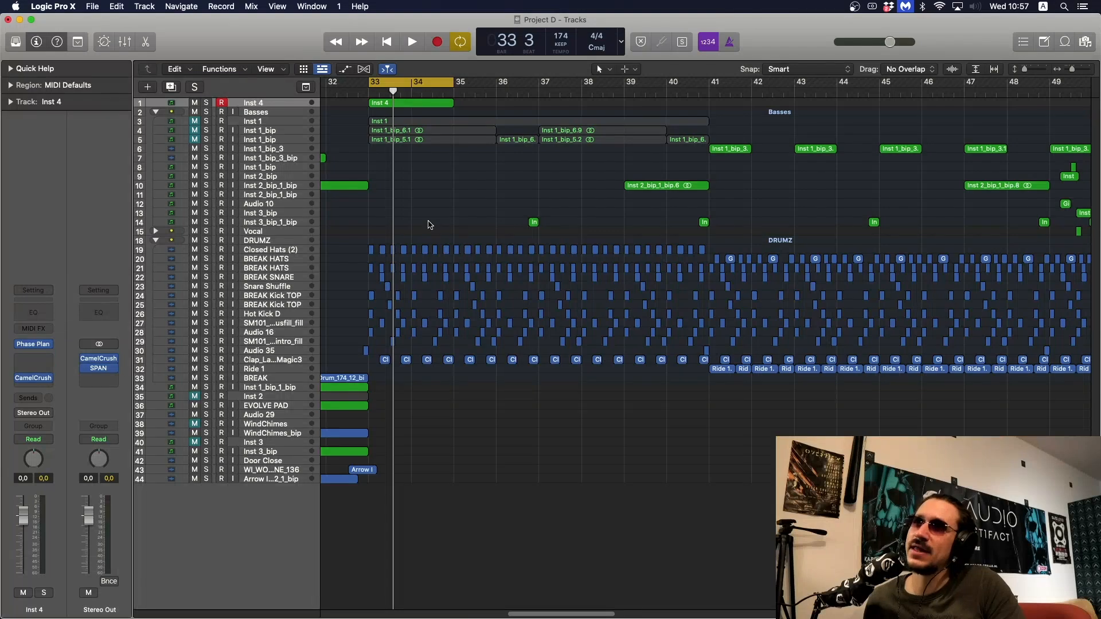
pyautogui.press('space')
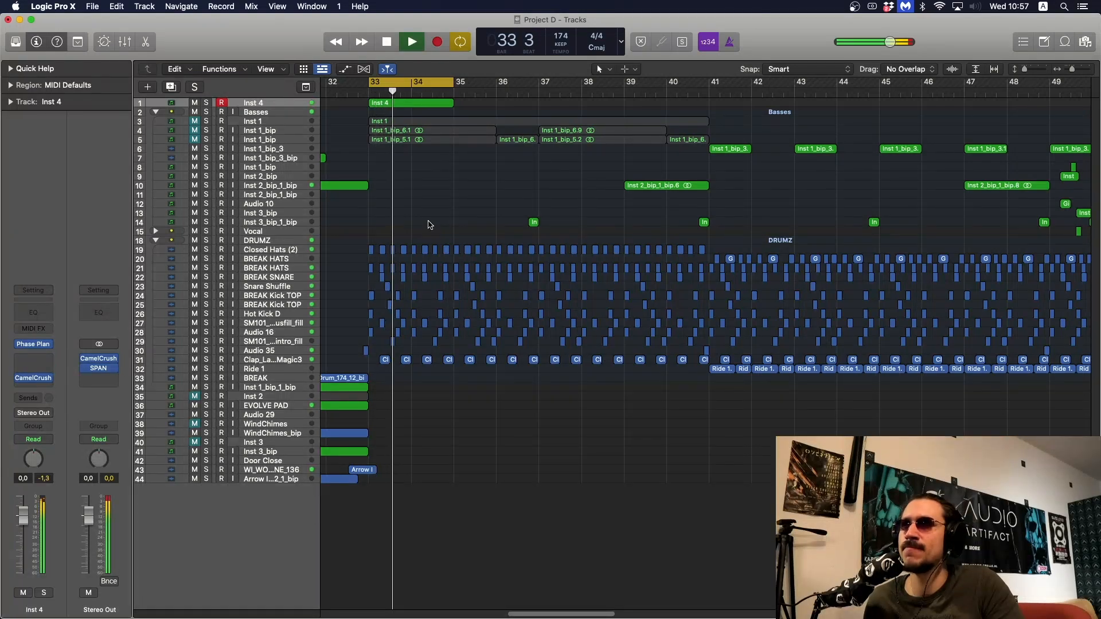